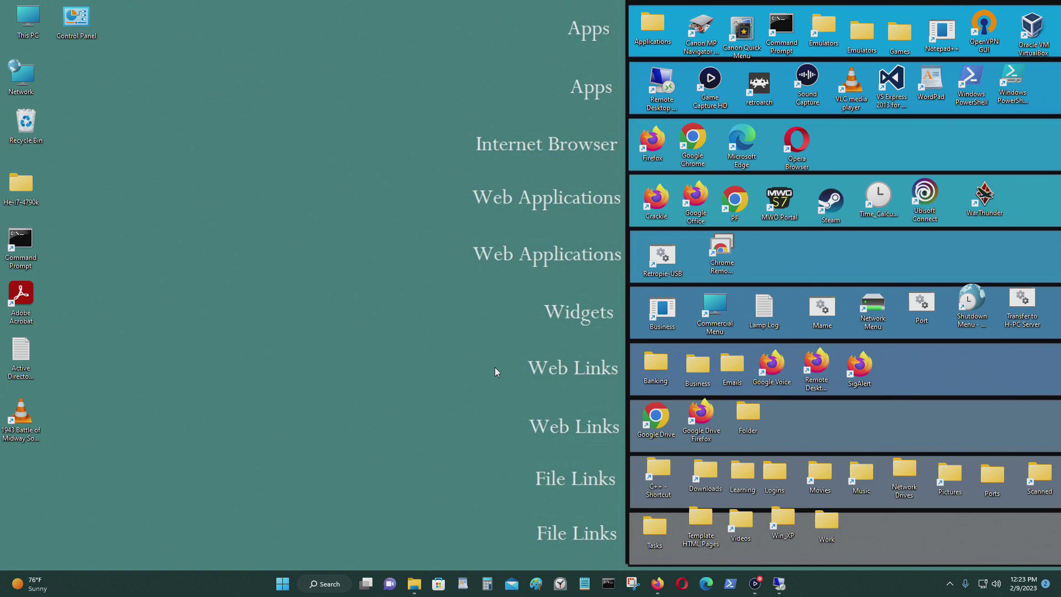
On the remote desktop, find the Sega CD wiki's BIOS table and drag-select its MD5 checksums and share paths.
{"action": "left_click", "coordinate": [779, 583]}
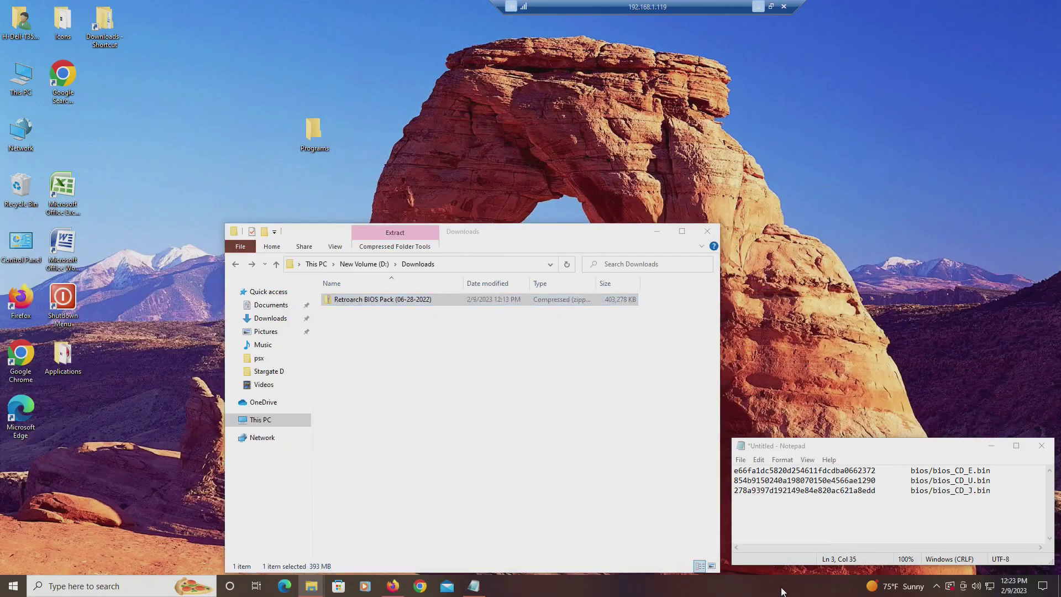
{"action": "left_click", "coordinate": [392, 586]}
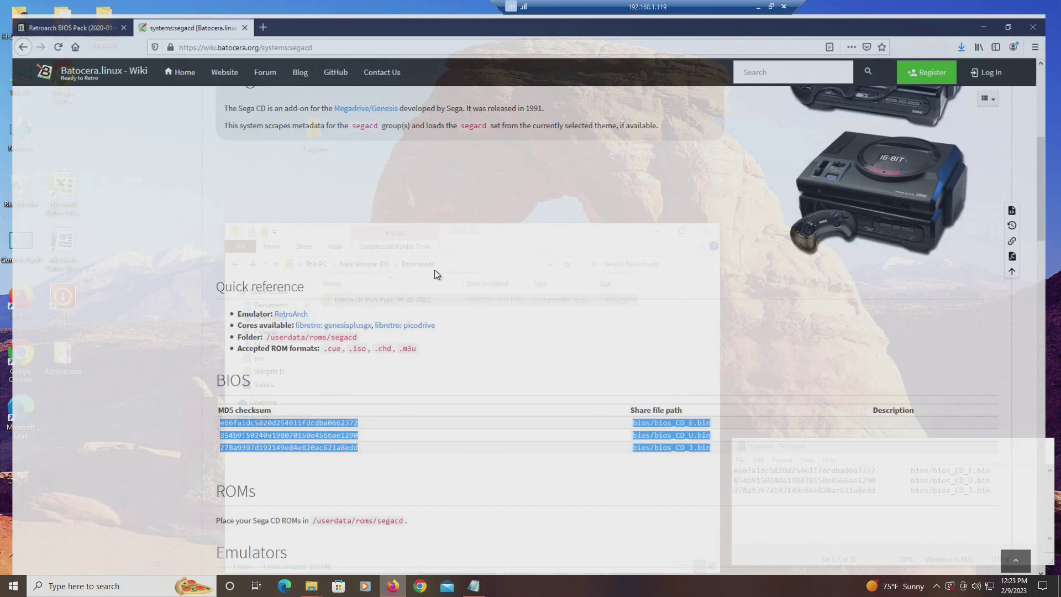
{"action": "scroll", "coordinate": [639, 247], "scroll_direction": "up", "scroll_amount": 5}
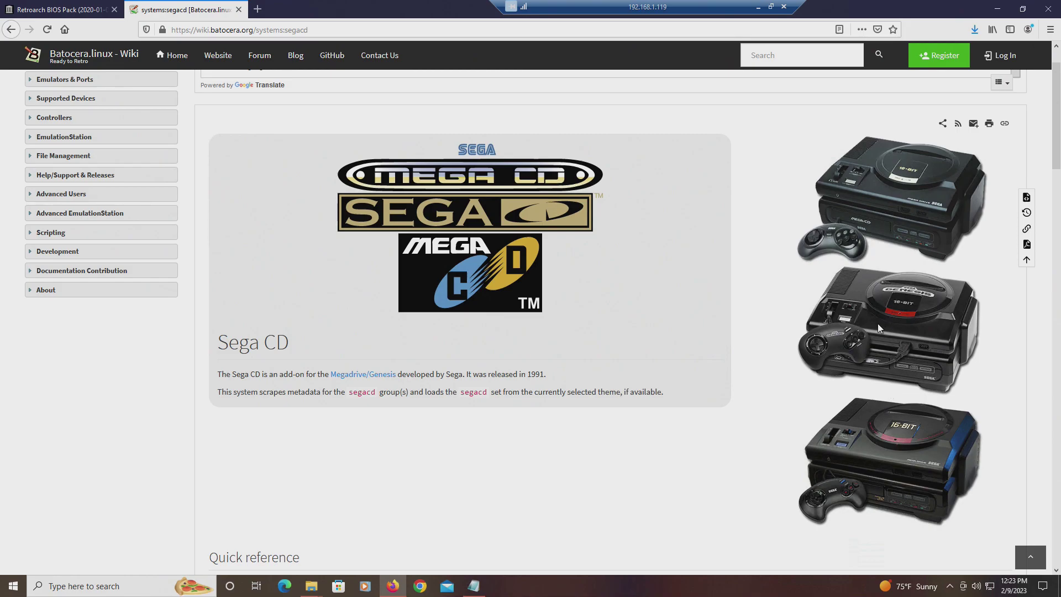
{"action": "scroll", "coordinate": [774, 313], "scroll_direction": "down", "scroll_amount": 6}
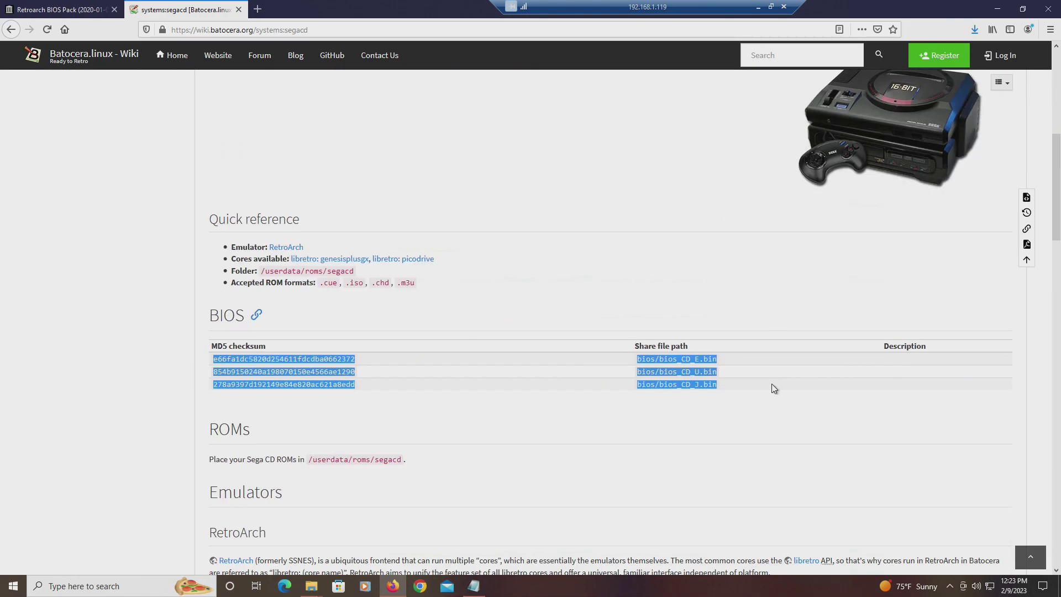
{"action": "scroll", "coordinate": [907, 453], "scroll_direction": "up", "scroll_amount": 1}
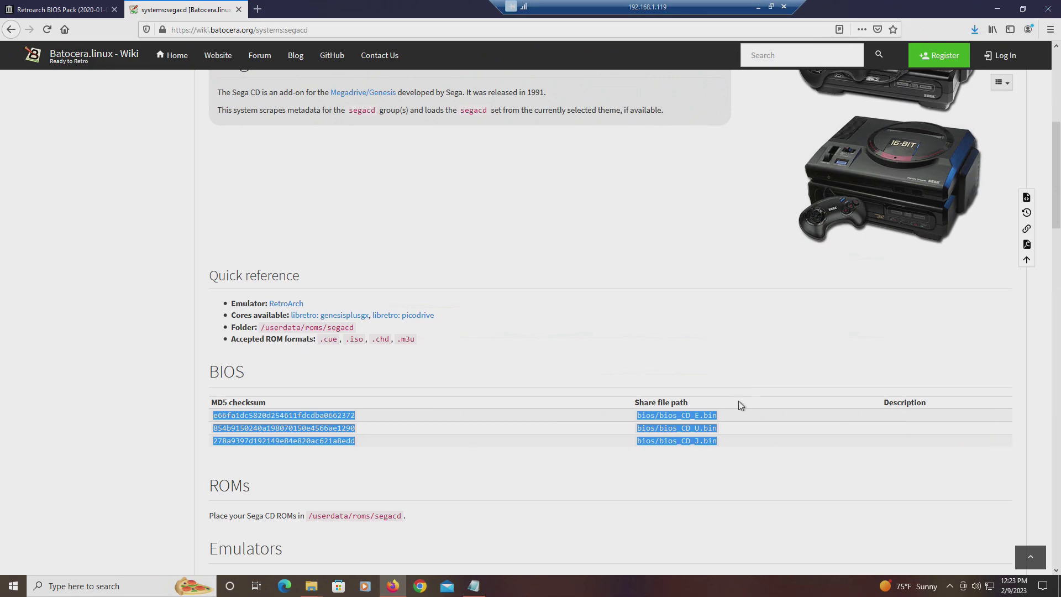
{"action": "left_click_drag", "start_coordinate": [740, 437], "coordinate": [210, 420]}
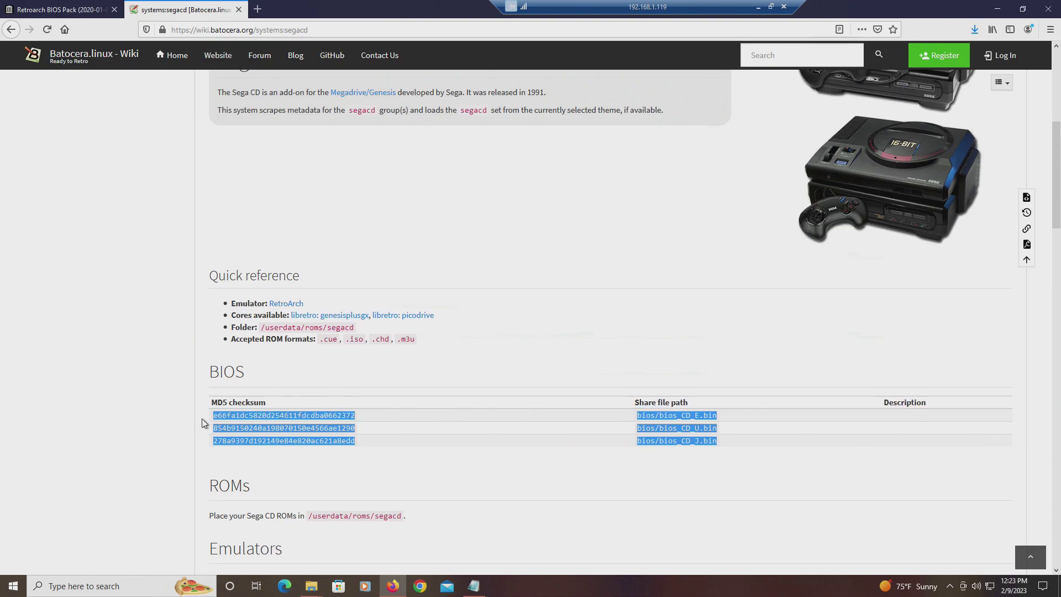
{"action": "left_click", "coordinate": [763, 439]}
Paste the archive.org Retroarch BIOS Pack page address onto a new line in the notes.
{"action": "left_click", "coordinate": [58, 9]}
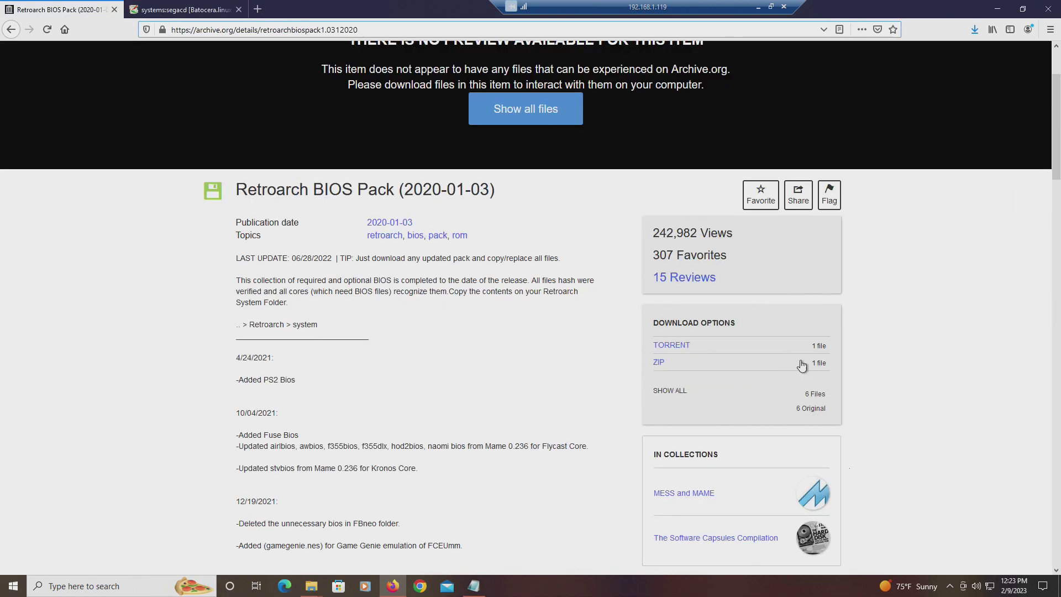
{"action": "scroll", "coordinate": [794, 349], "scroll_direction": "up", "scroll_amount": 2}
{"action": "scroll", "coordinate": [793, 350], "scroll_direction": "down", "scroll_amount": 2}
{"action": "left_click_drag", "start_coordinate": [374, 32], "coordinate": [2, 9]}
{"action": "key", "text": "ctrl+c"}
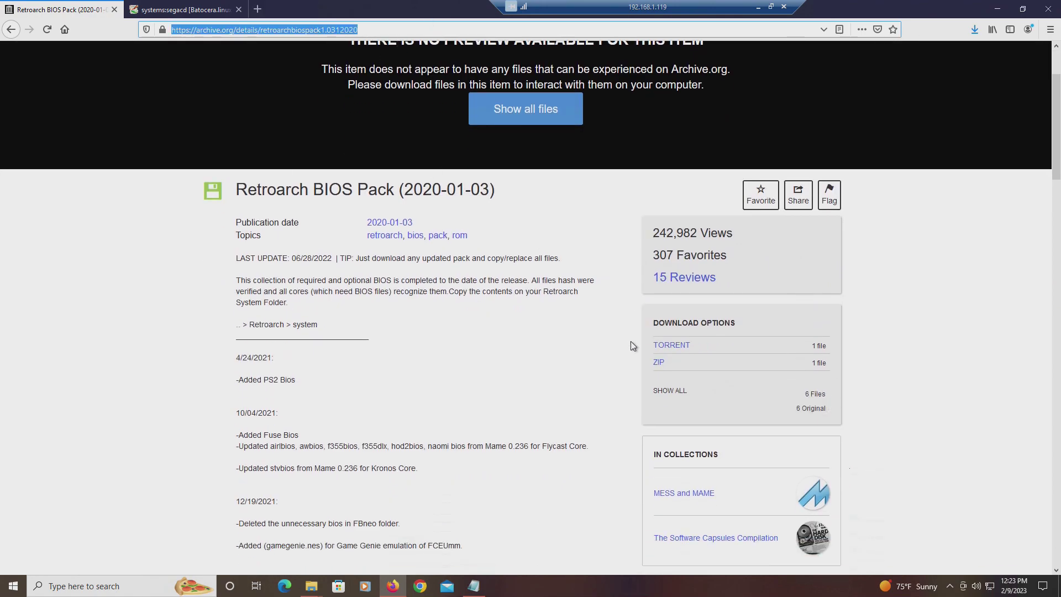
{"action": "left_click", "coordinate": [474, 586]}
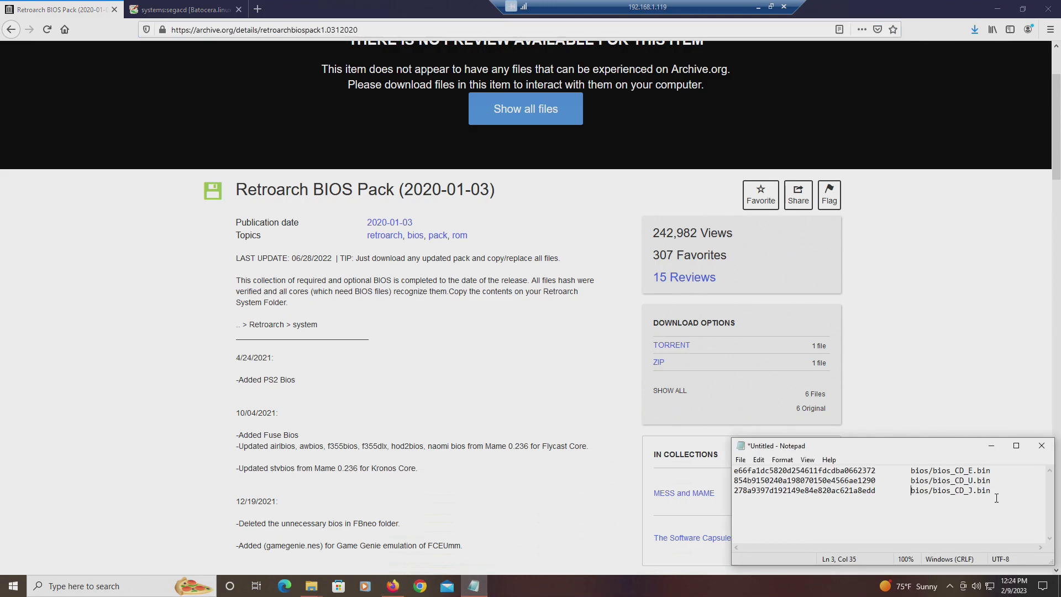
{"action": "key", "text": "Return"}
{"action": "key", "text": "ctrl+v"}
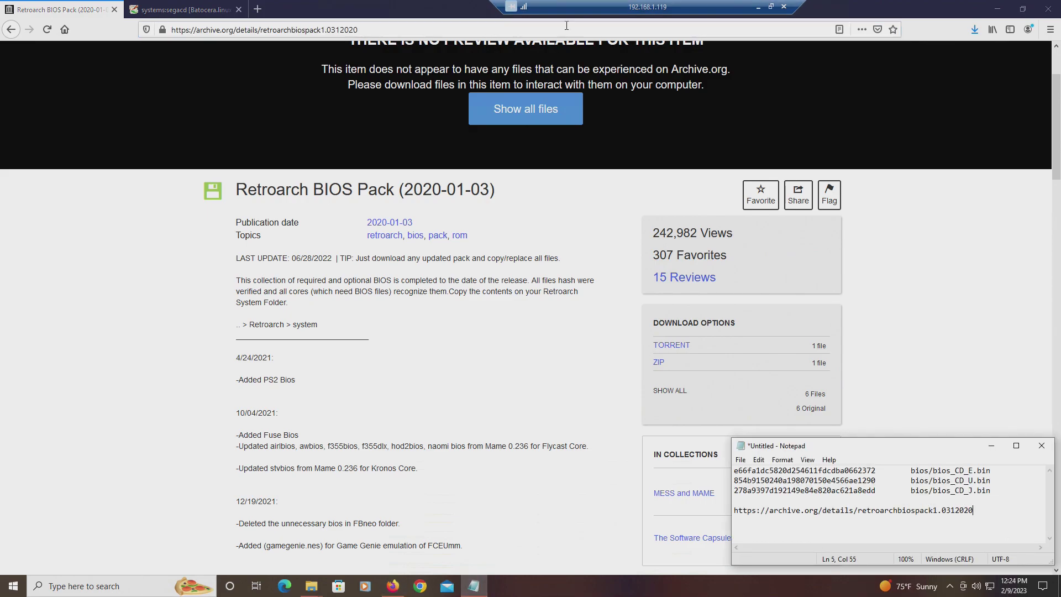
Add the Sega CD wiki page address on another new line, then minimize the browser.
{"action": "left_click", "coordinate": [182, 9]}
{"action": "left_click", "coordinate": [355, 29]}
{"action": "key", "text": "ctrl+c"}
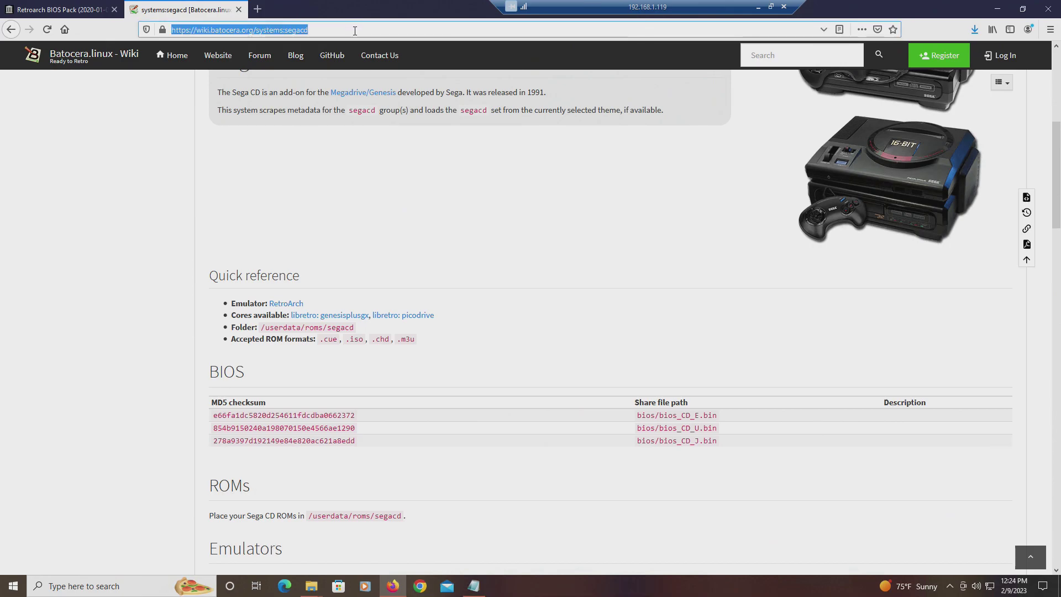
{"action": "key", "text": "ctrl+Tab"}
{"action": "left_click", "coordinate": [471, 586]}
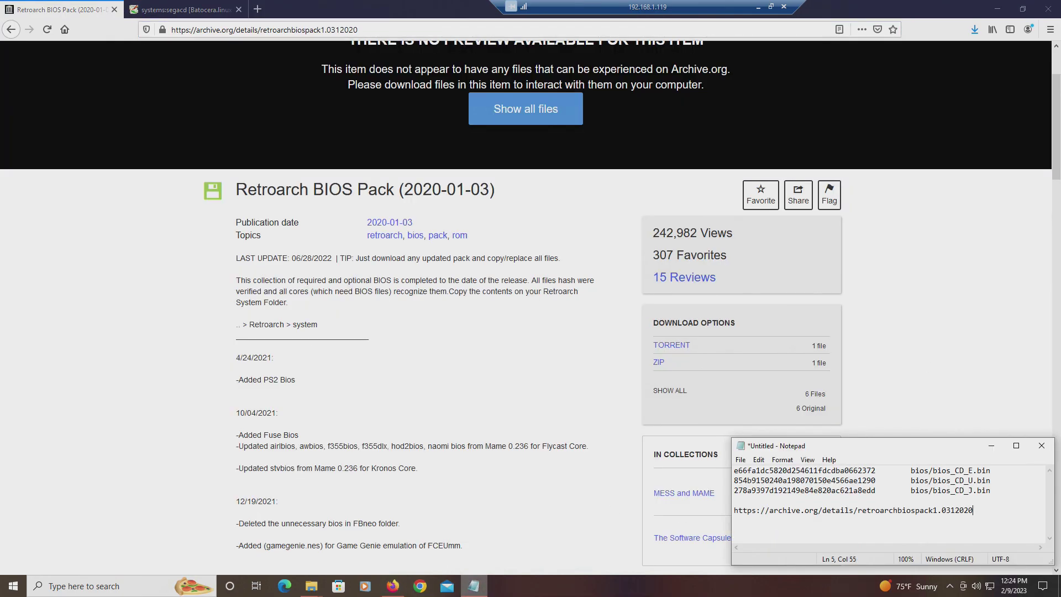
{"action": "key", "text": "Return"}
{"action": "key", "text": "ctrl+v"}
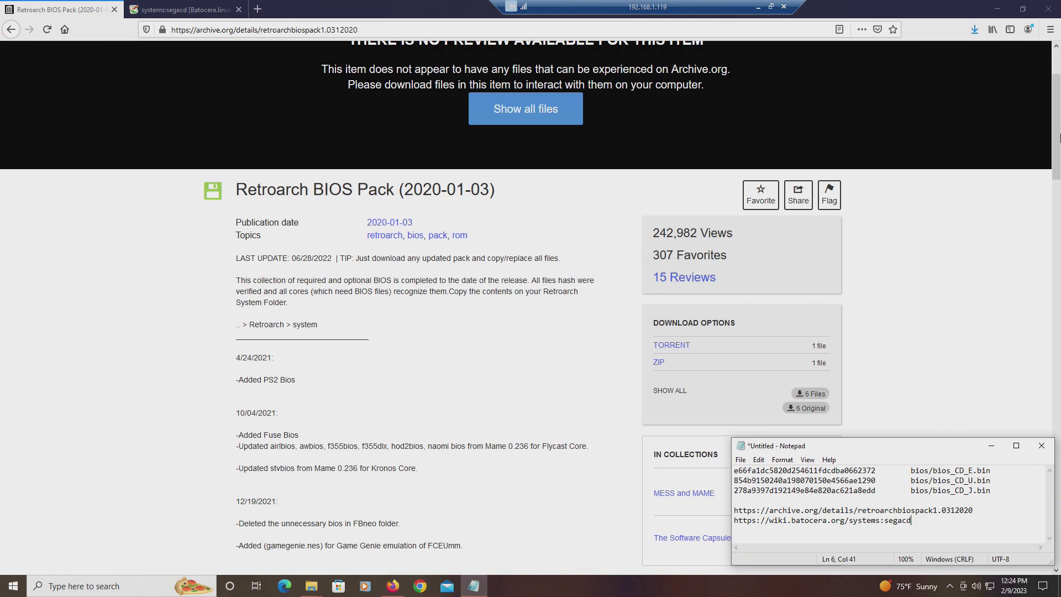
{"action": "left_click", "coordinate": [997, 9]}
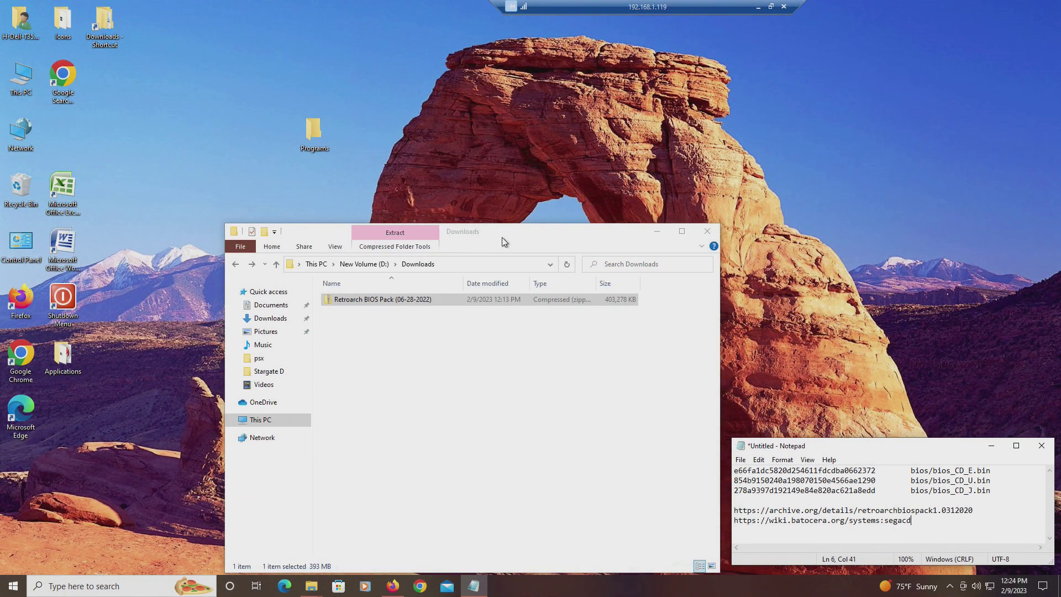
Open the system folder inside the Retroarch BIOS Pack zip, with the notes beside it.
{"action": "left_click_drag", "start_coordinate": [502, 234], "coordinate": [324, 232]}
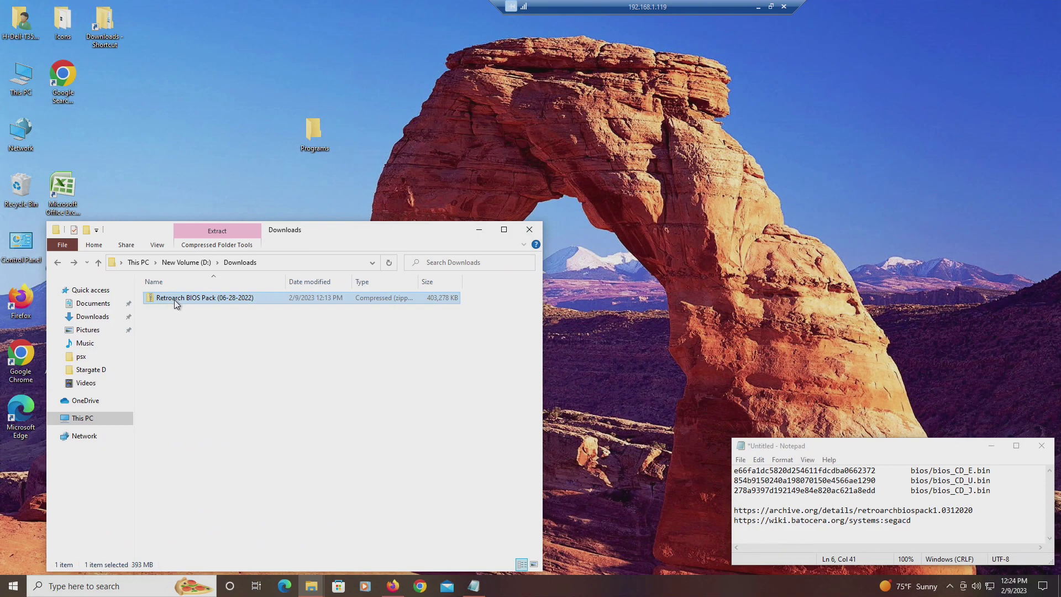
{"action": "double_click", "coordinate": [174, 300]}
{"action": "double_click", "coordinate": [221, 300]}
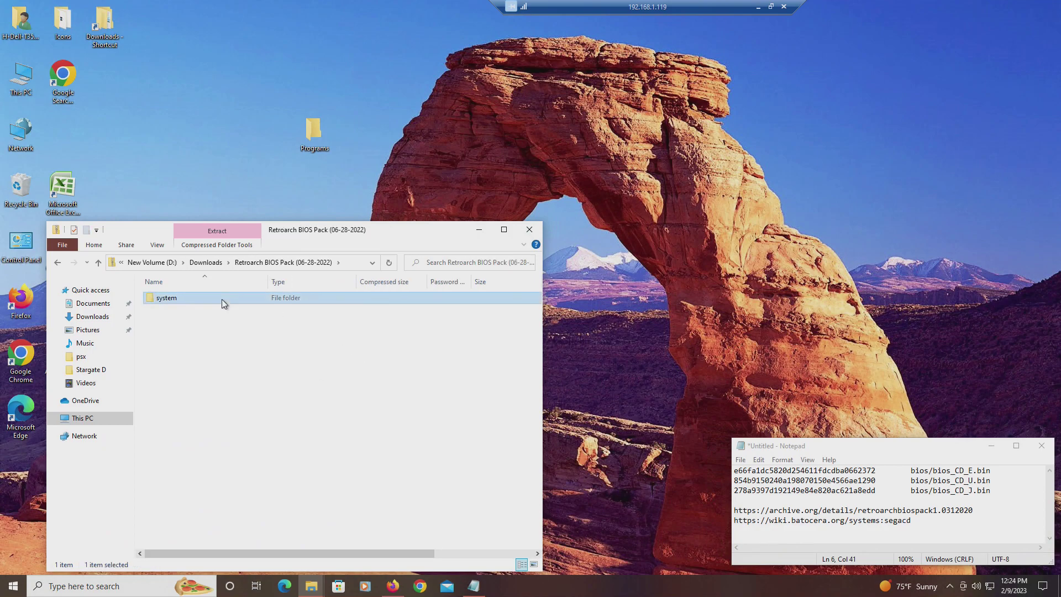
{"action": "scroll", "coordinate": [368, 386], "scroll_direction": "down", "scroll_amount": 6}
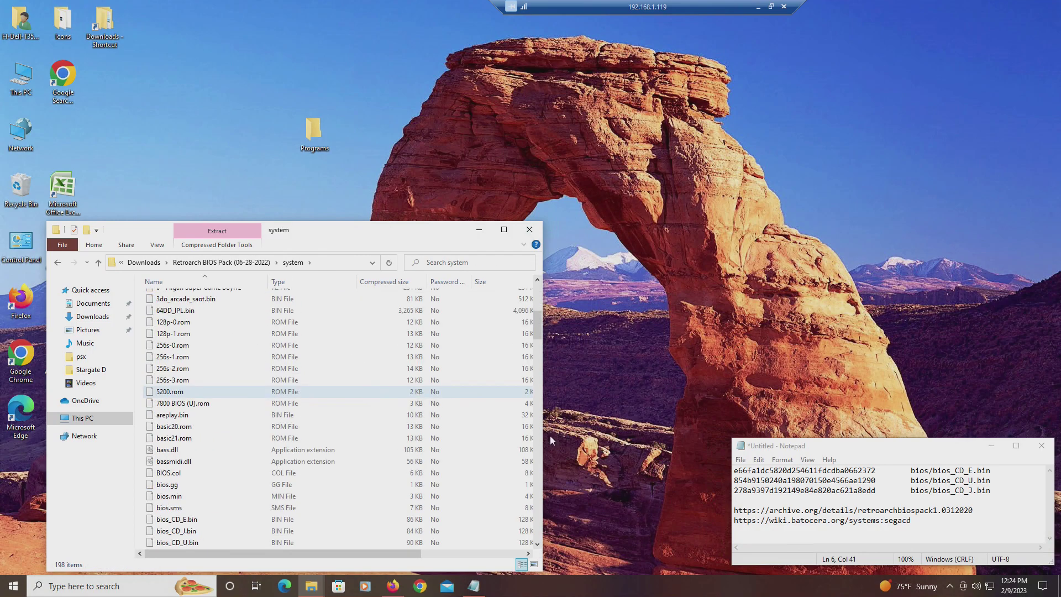
{"action": "left_click_drag", "start_coordinate": [920, 449], "coordinate": [731, 225]}
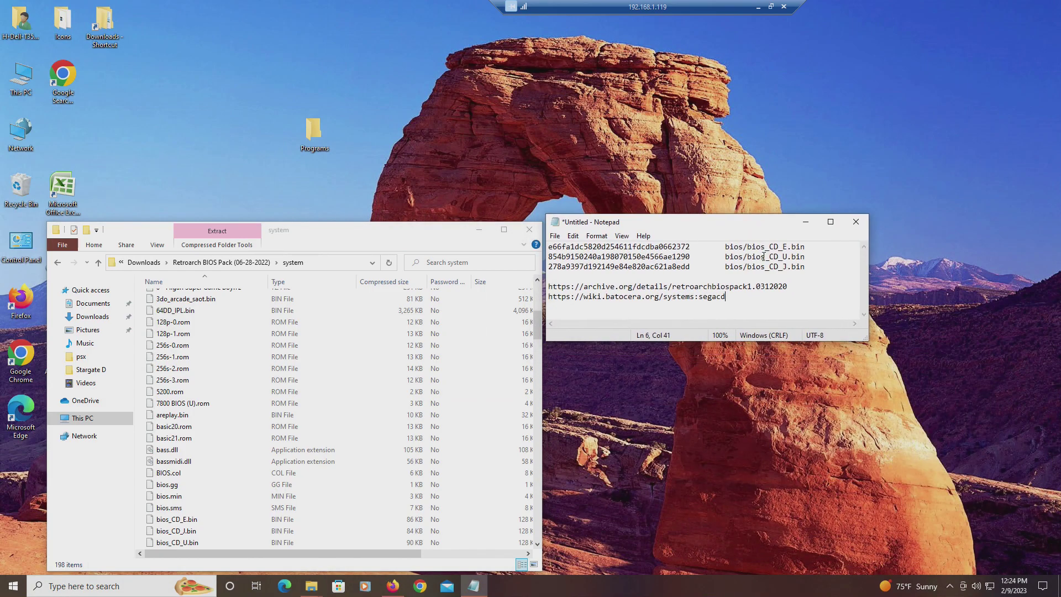
{"action": "scroll", "coordinate": [271, 395], "scroll_direction": "down", "scroll_amount": 3}
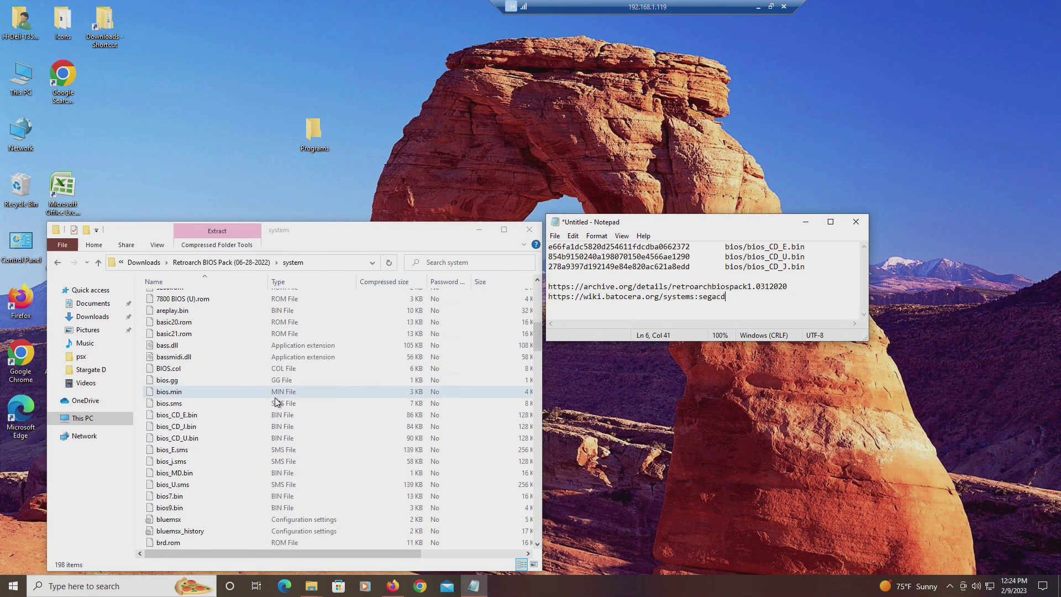
Copy bios_CD_E.bin, bios_CD_J.bin and bios_CD_U.bin from the zip into D:\Downloads.
{"action": "key", "text": "super+e"}
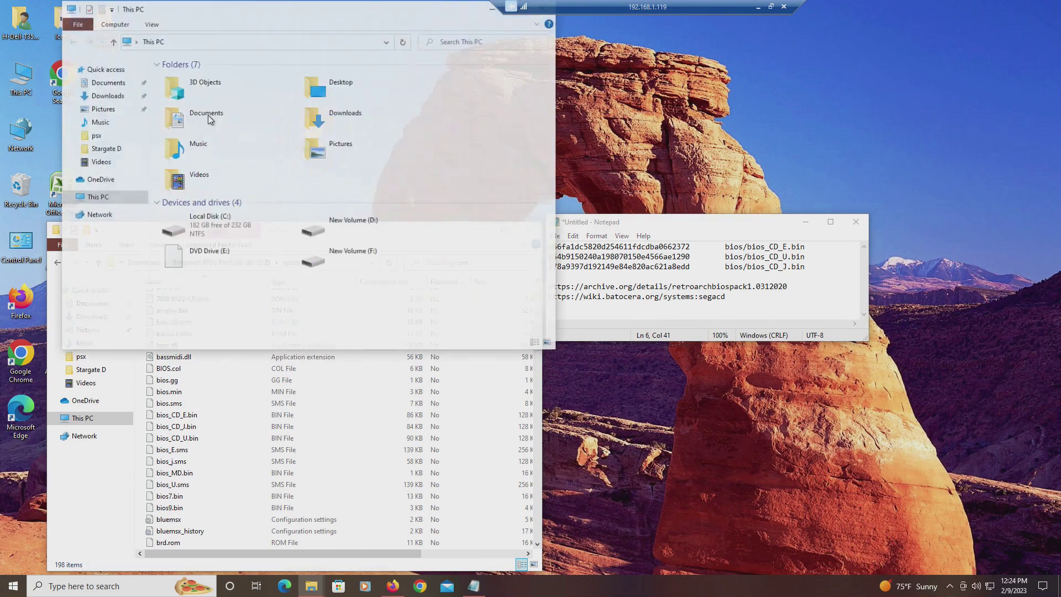
{"action": "left_click_drag", "start_coordinate": [234, 12], "coordinate": [708, 48]}
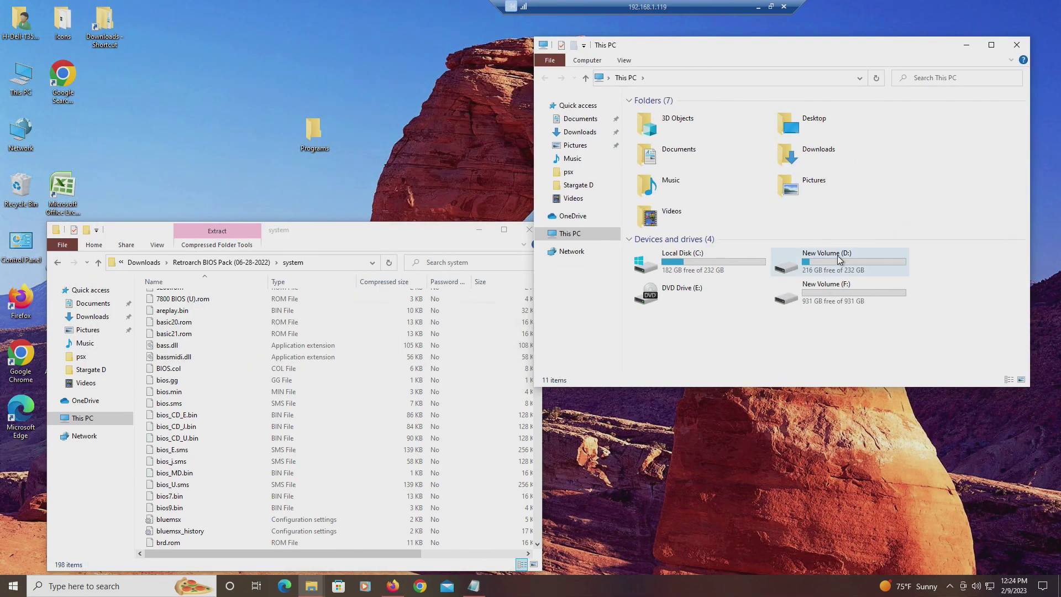
{"action": "double_click", "coordinate": [822, 263]}
{"action": "double_click", "coordinate": [718, 127]}
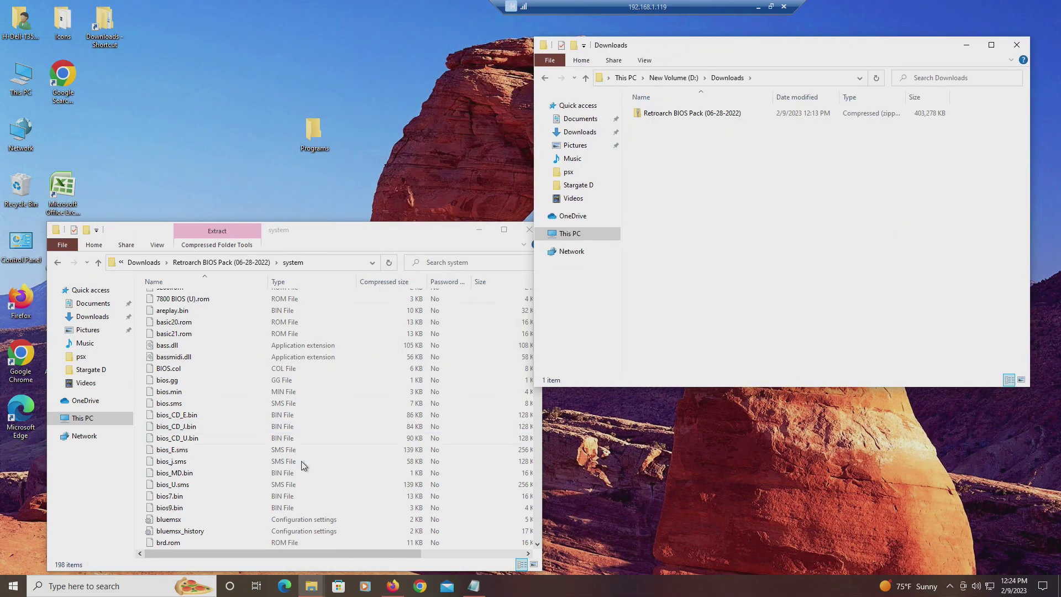
{"action": "left_click_drag", "start_coordinate": [144, 410], "coordinate": [693, 282]}
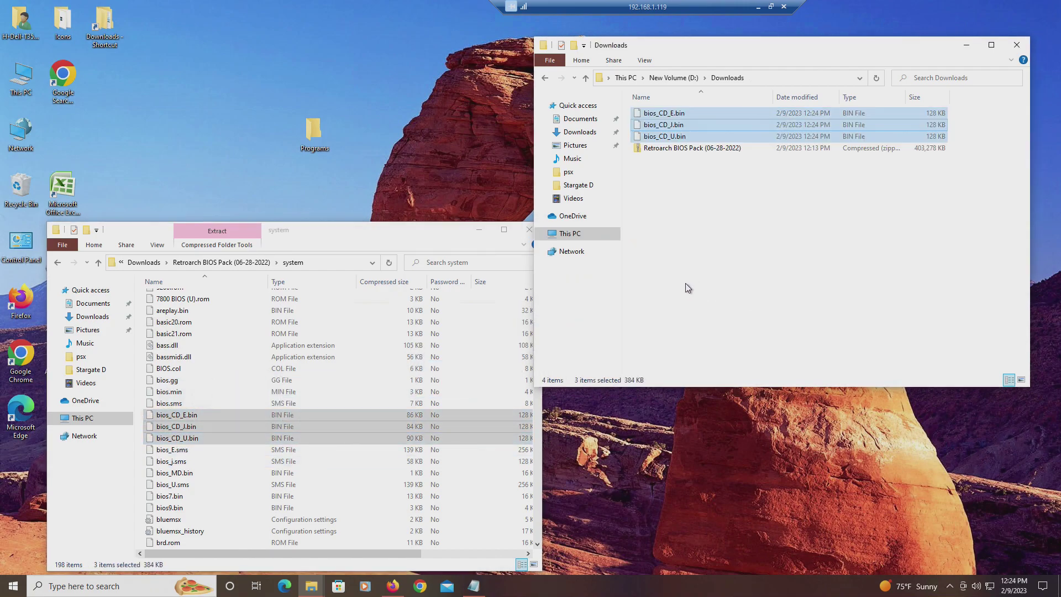
{"action": "left_click", "coordinate": [441, 234]}
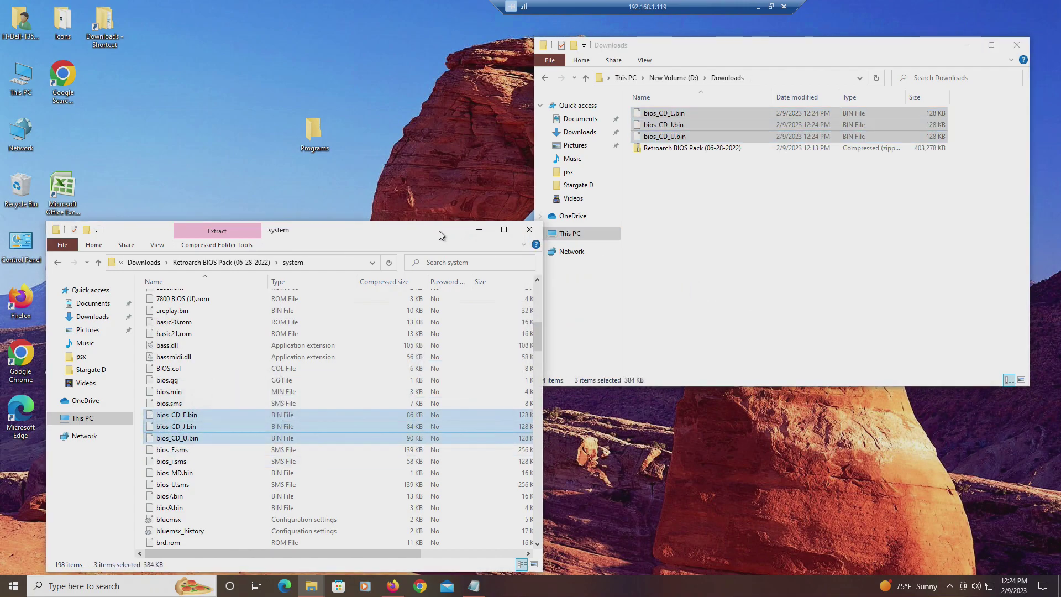
{"action": "left_click", "coordinate": [58, 263]}
{"action": "left_click", "coordinate": [57, 263]}
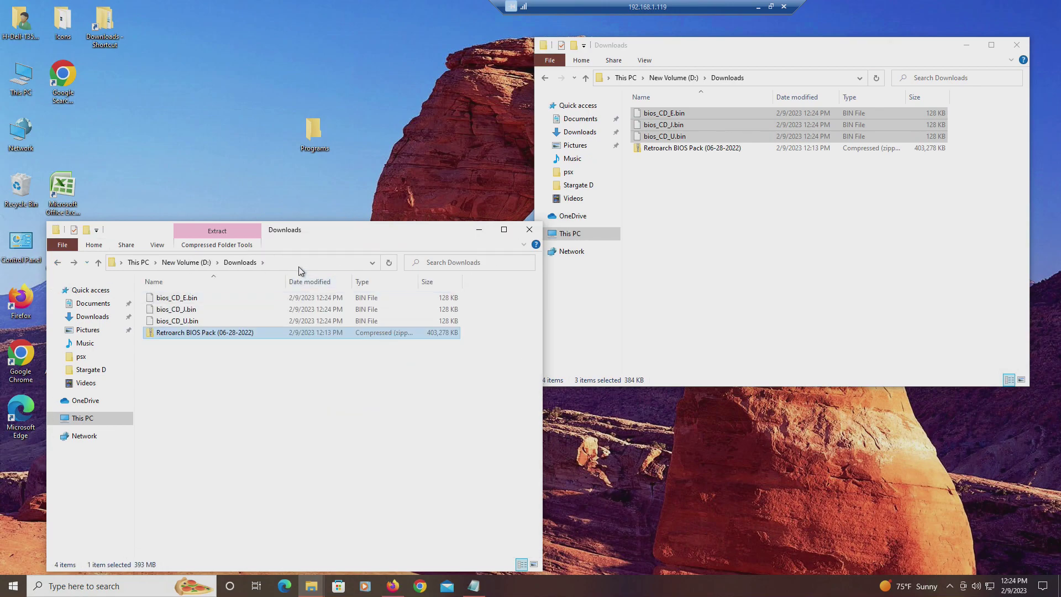
{"action": "double_click", "coordinate": [21, 77]}
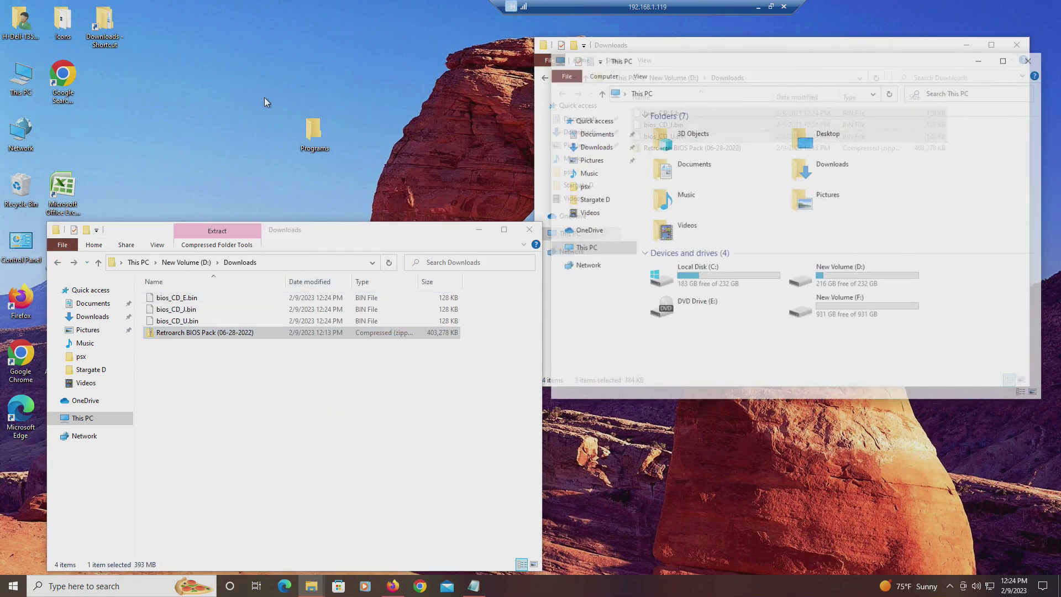
Go to \\batocera and open its share folder to show bios, roms and saves.
{"action": "left_click_drag", "start_coordinate": [798, 60], "coordinate": [269, 15]}
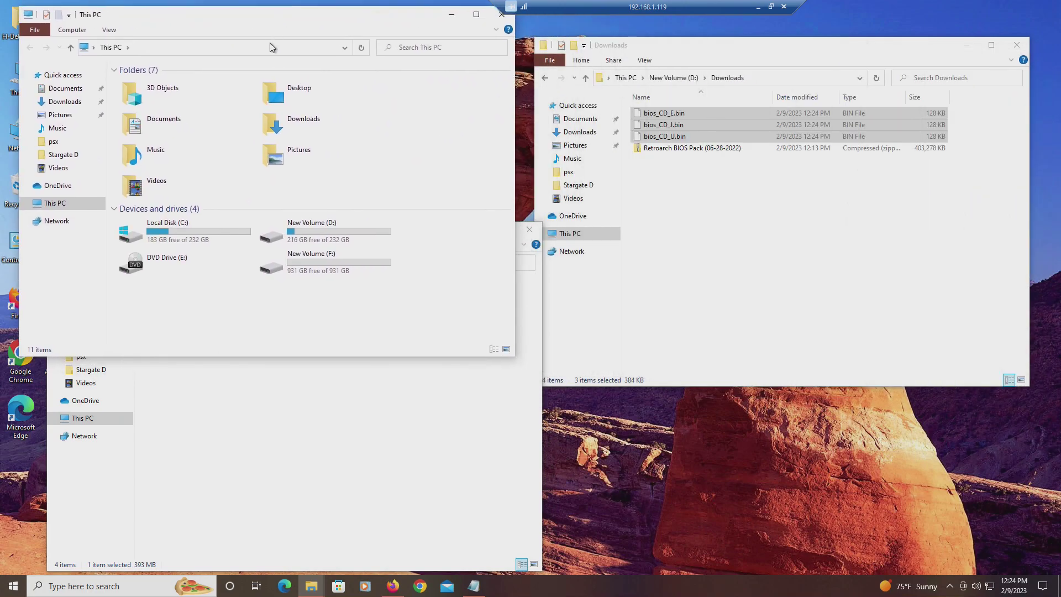
{"action": "left_click", "coordinate": [253, 47]}
{"action": "type", "text": "\\\\"}
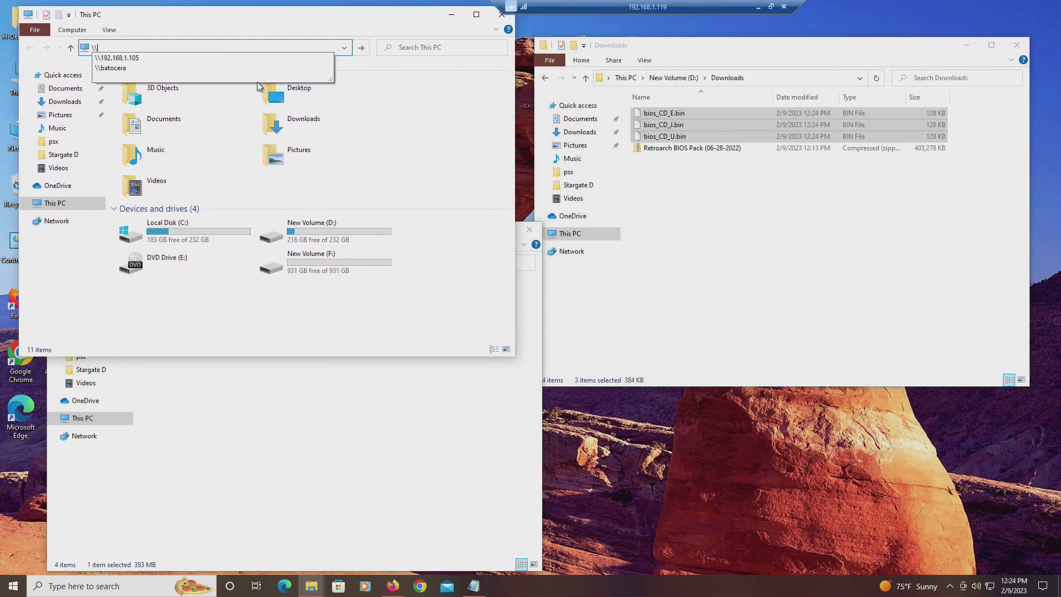
{"action": "type", "text": "bato"}
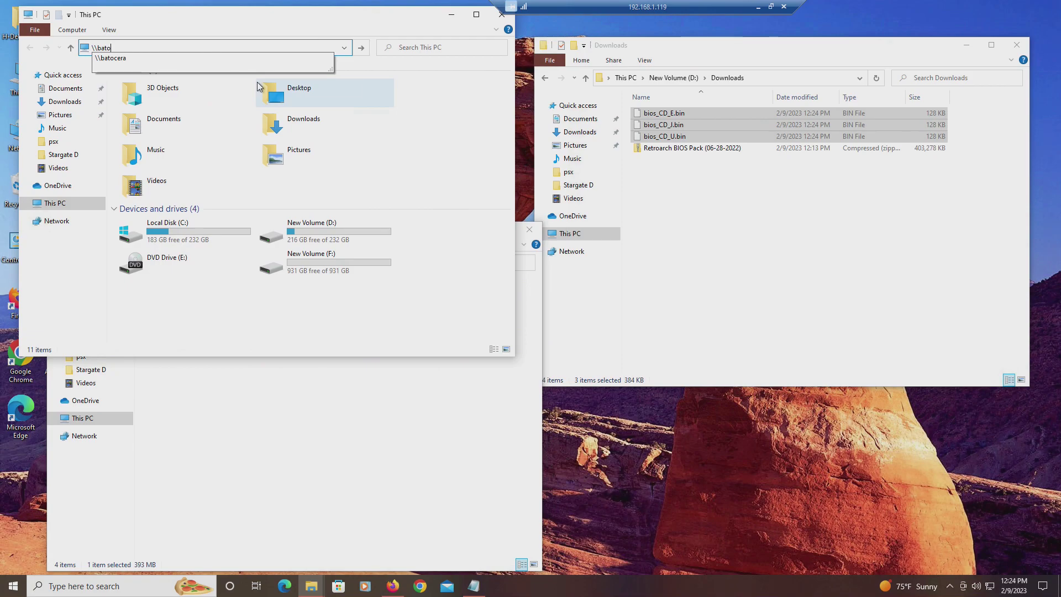
{"action": "type", "text": "cera"}
{"action": "key", "text": "Return"}
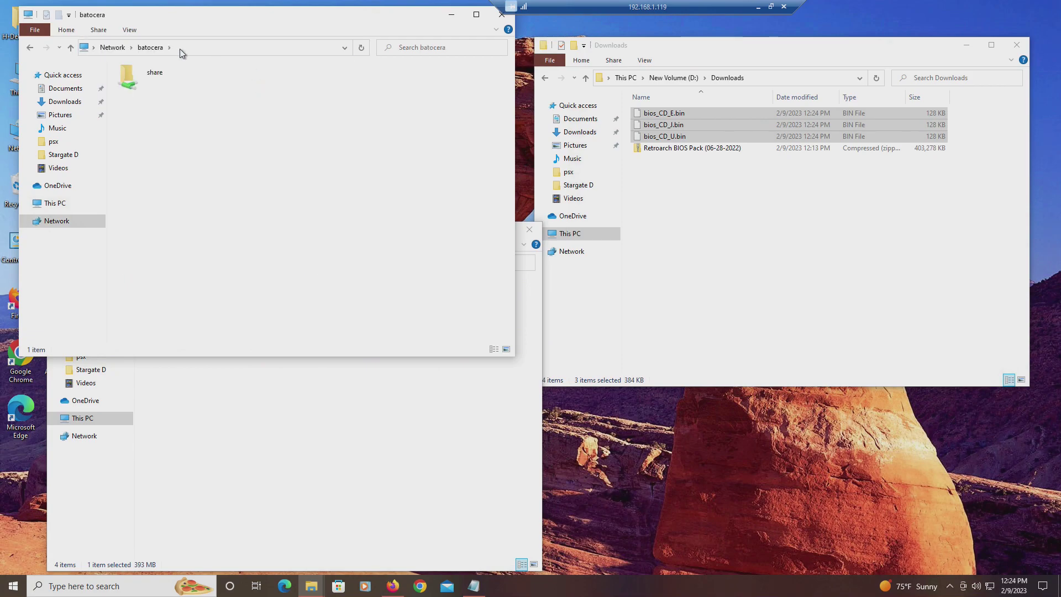
{"action": "double_click", "coordinate": [152, 74]}
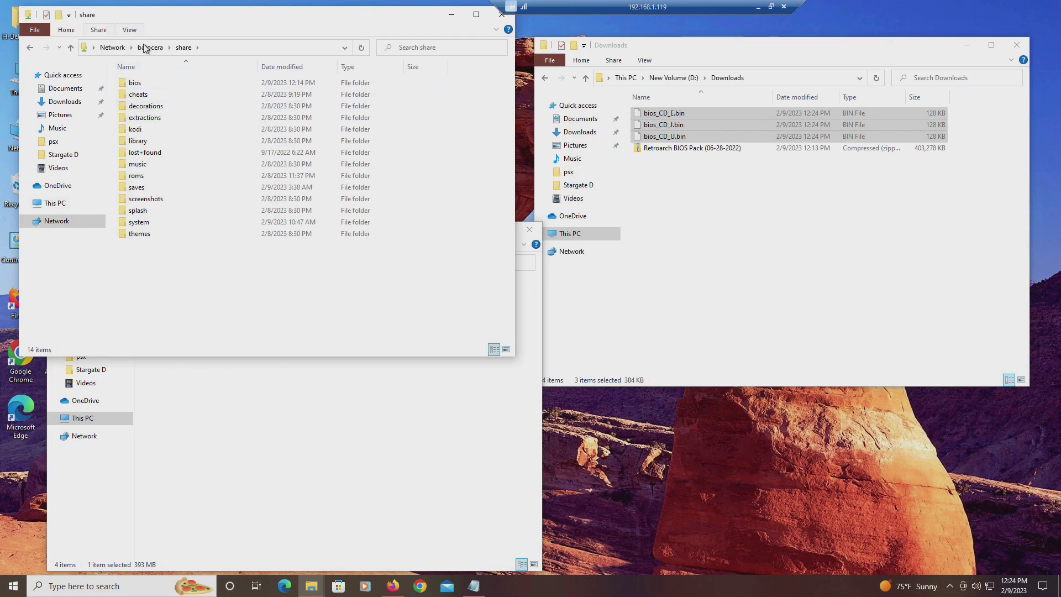
Copy the three bios_CD .bin files into share\bios, replacing the files already there.
{"action": "left_click", "coordinate": [146, 84]}
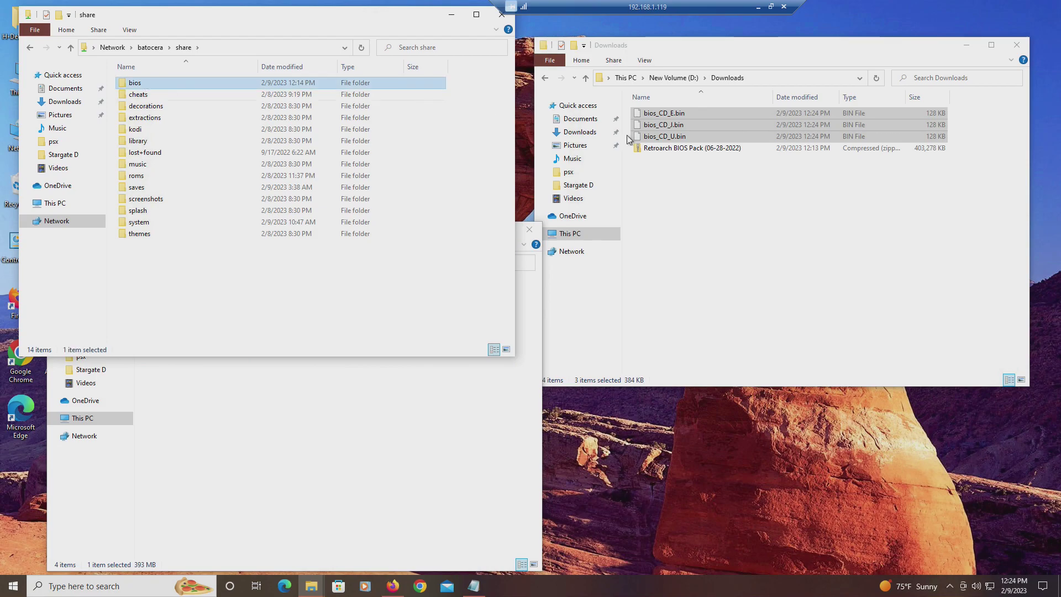
{"action": "left_click_drag", "start_coordinate": [628, 114], "coordinate": [245, 84]}
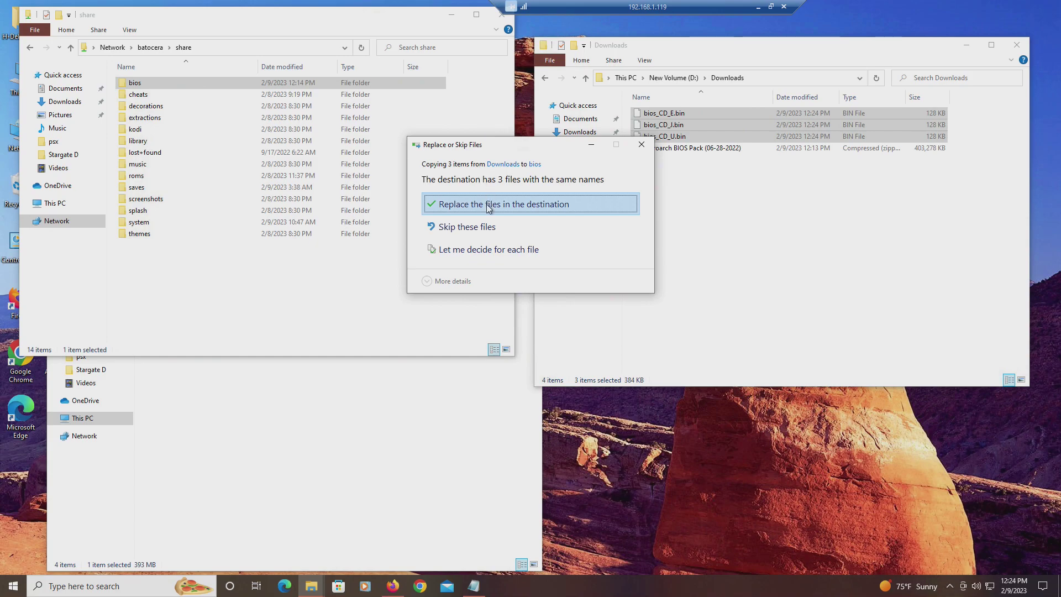
{"action": "left_click", "coordinate": [490, 229]}
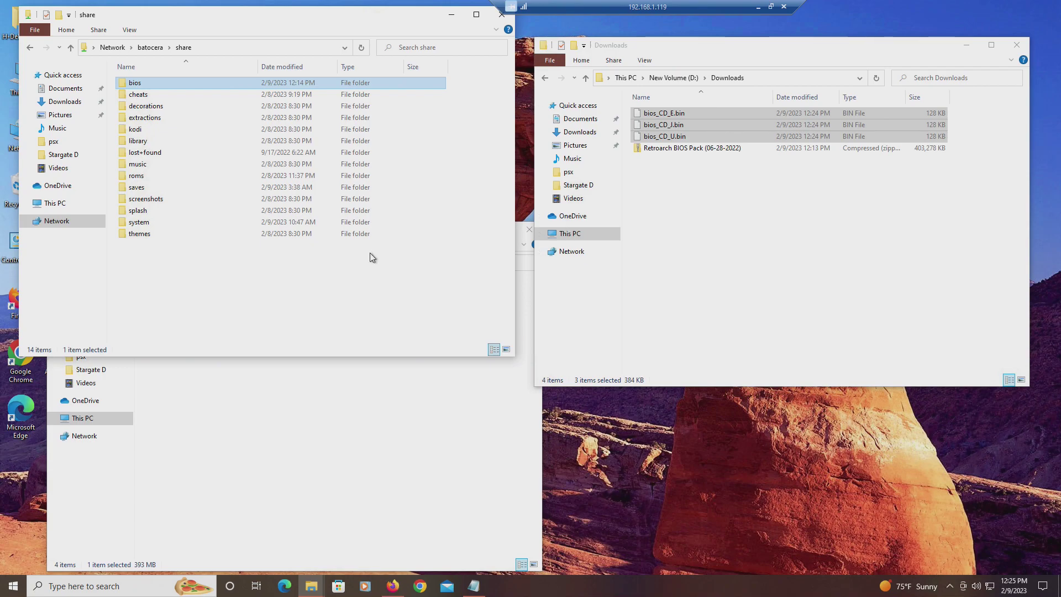
Open the share's roms\segacd folder.
{"action": "double_click", "coordinate": [159, 174]}
{"action": "scroll", "coordinate": [213, 188], "scroll_direction": "down", "scroll_amount": 20}
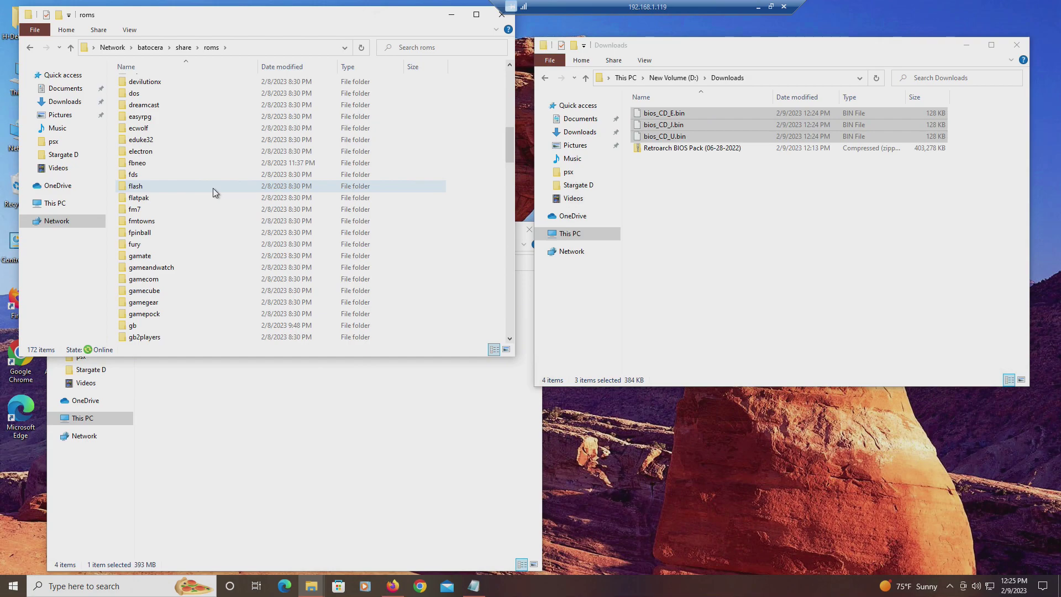
{"action": "scroll", "coordinate": [233, 185], "scroll_direction": "down", "scroll_amount": 12}
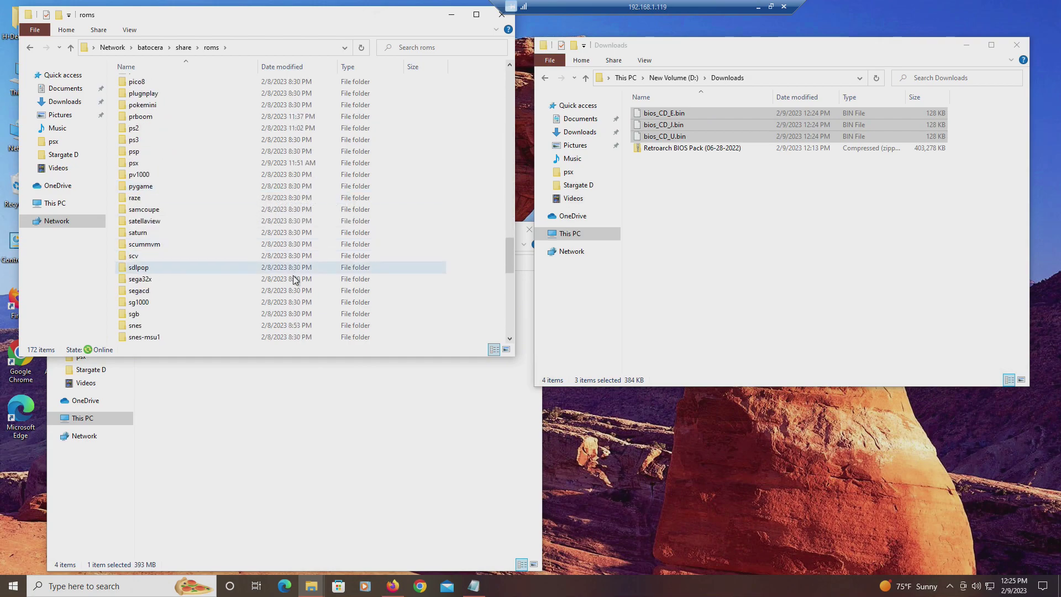
{"action": "double_click", "coordinate": [213, 292]}
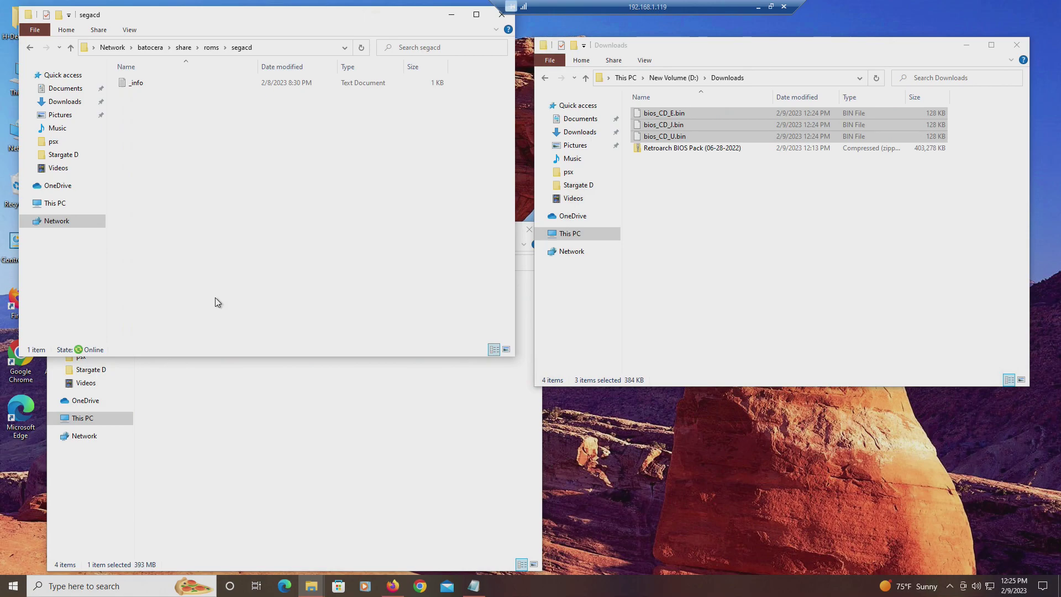
Copy the four game folders from D:\Stargate D, starting with Batman Returns (U), into segacd.
{"action": "left_click", "coordinate": [548, 79]}
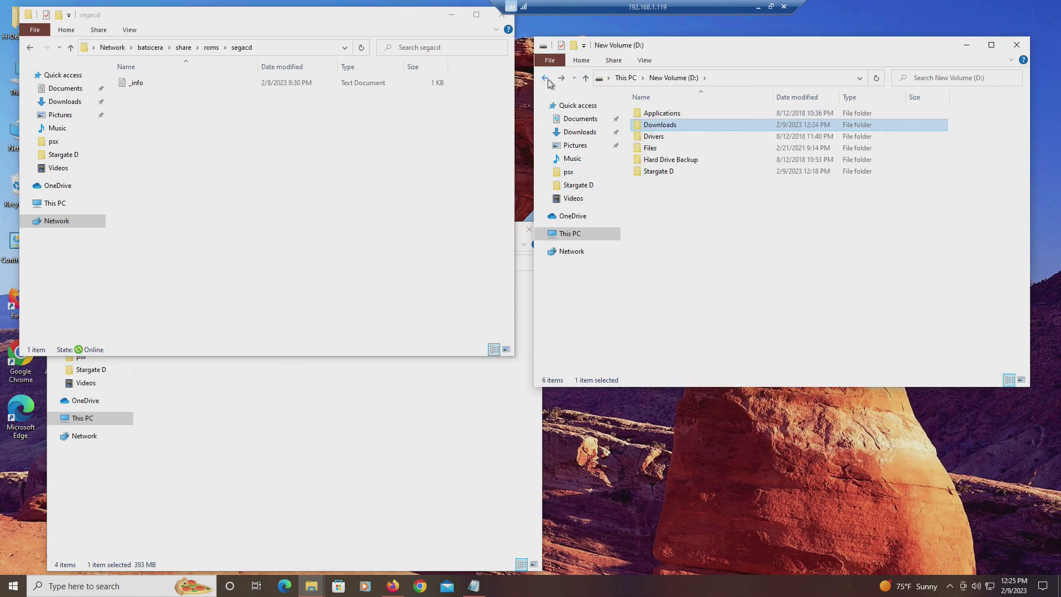
{"action": "left_click", "coordinate": [681, 173]}
{"action": "double_click", "coordinate": [681, 173]}
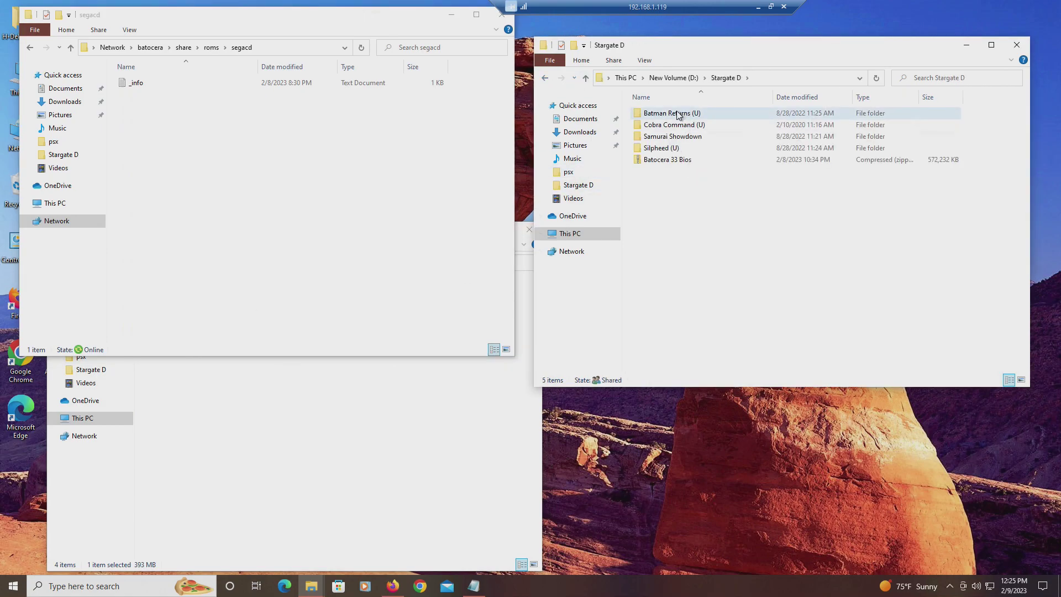
{"action": "left_click", "coordinate": [669, 113]}
{"action": "left_click_drag", "start_coordinate": [628, 108], "coordinate": [245, 161]}
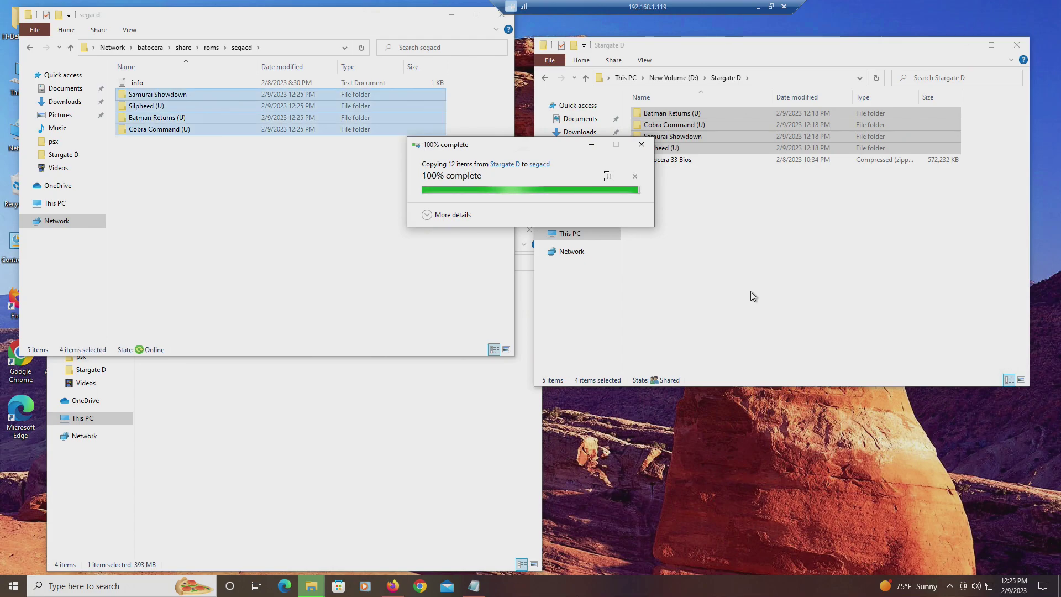
{"action": "left_click", "coordinate": [715, 175]}
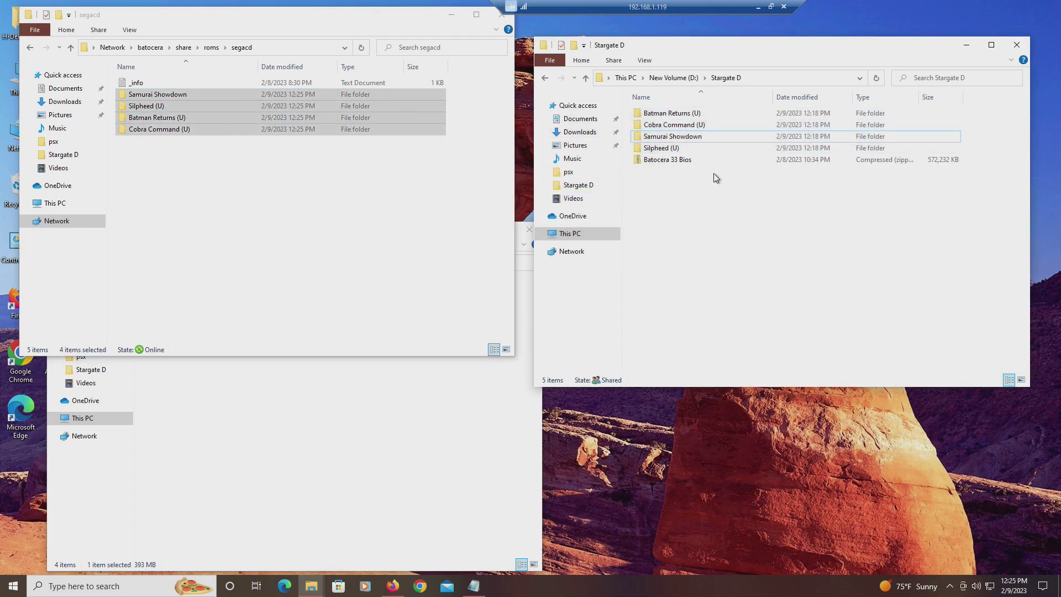
{"action": "double_click", "coordinate": [711, 115]}
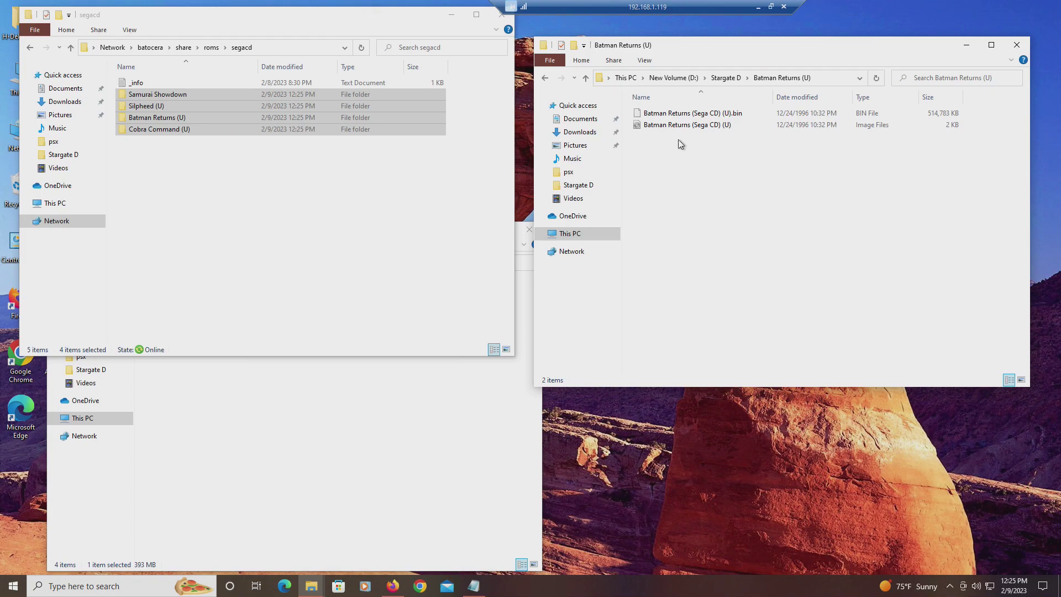
{"action": "left_click", "coordinate": [544, 78]}
{"action": "key", "text": "Down"}
{"action": "key", "text": "Return"}
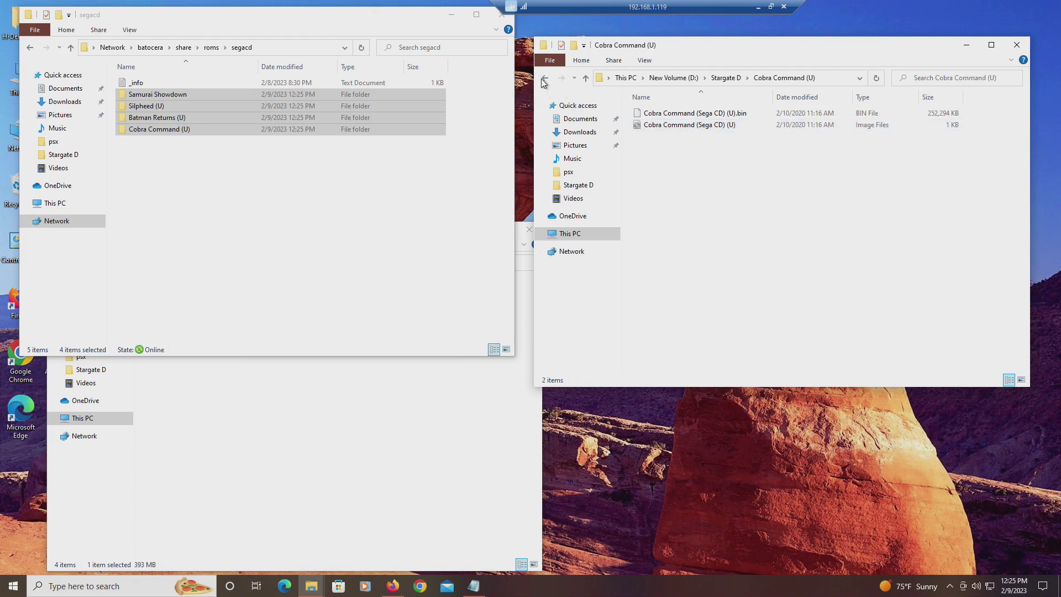
{"action": "left_click", "coordinate": [543, 78]}
{"action": "key", "text": "Down"}
{"action": "key", "text": "Return"}
{"action": "left_click", "coordinate": [544, 77]}
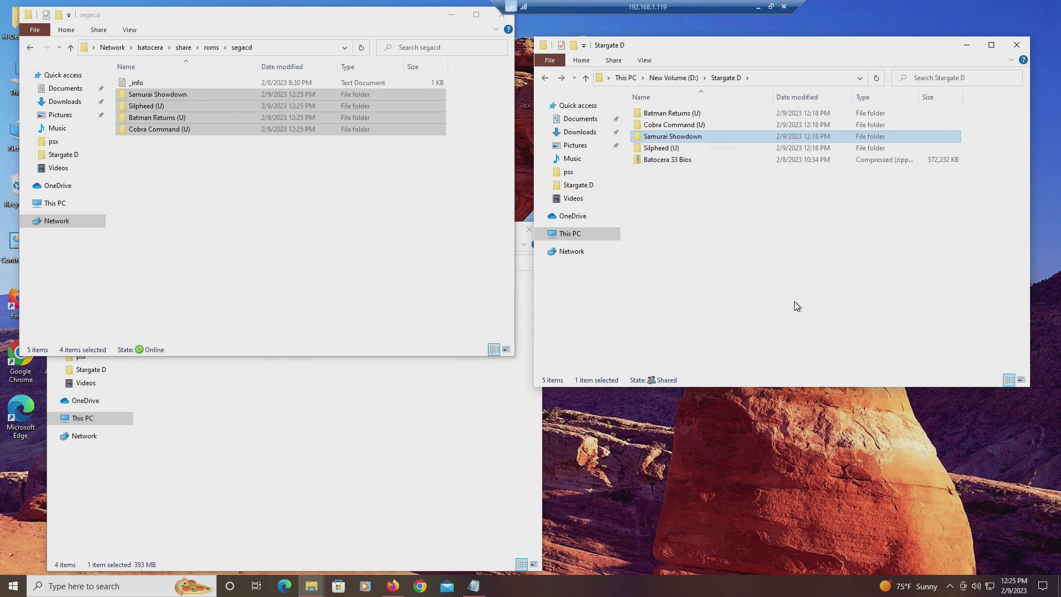
{"action": "left_click", "coordinate": [392, 586]}
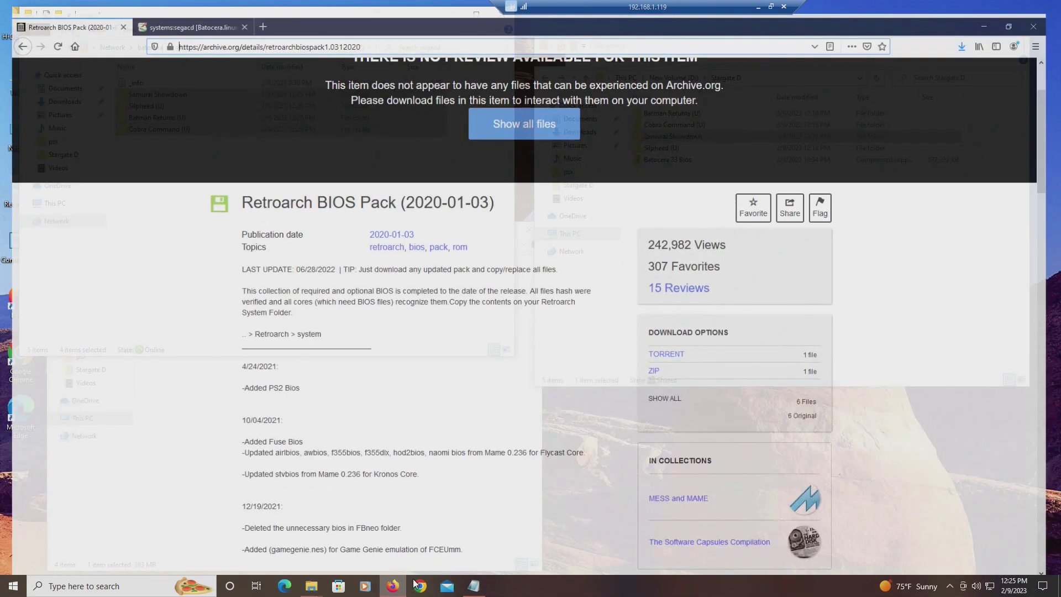
{"action": "left_click", "coordinate": [182, 10]}
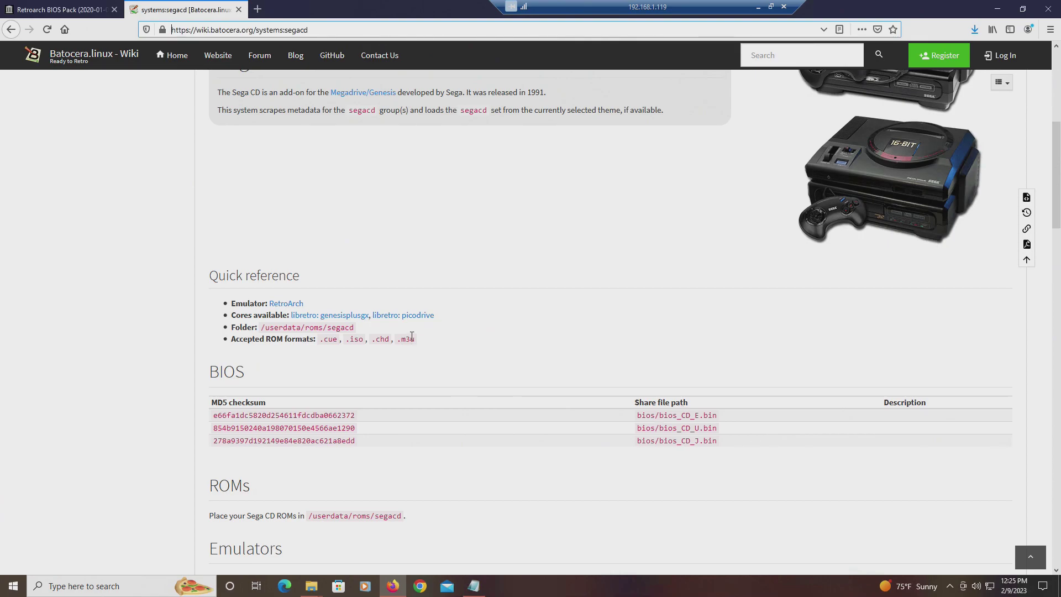
{"action": "left_click", "coordinate": [997, 8]}
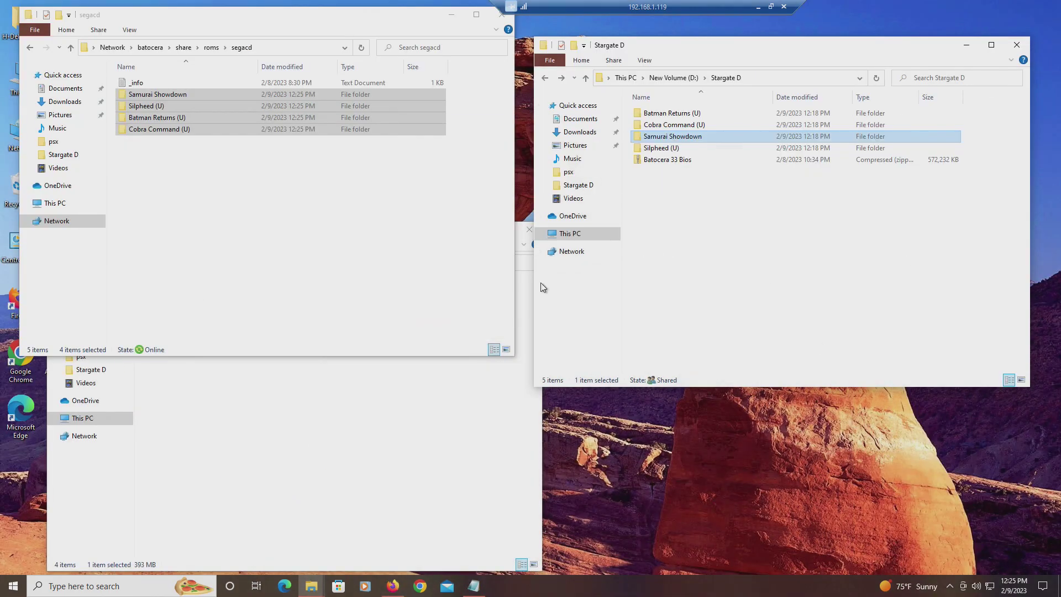
Open the Samurai Showdown folder and start a new blank Notepad beside it.
{"action": "double_click", "coordinate": [696, 137]}
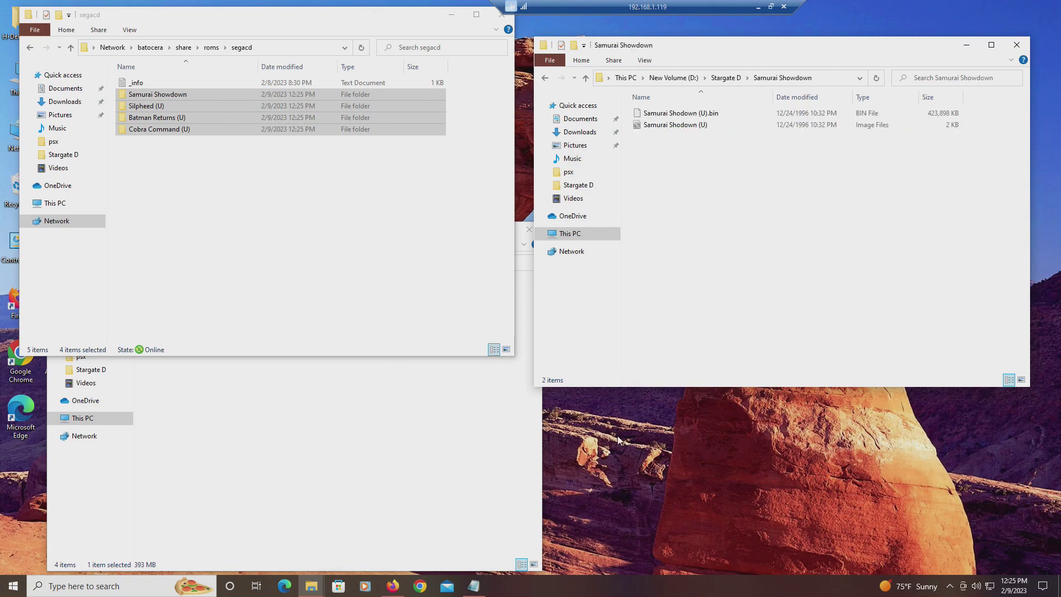
{"action": "right_click", "coordinate": [474, 586]}
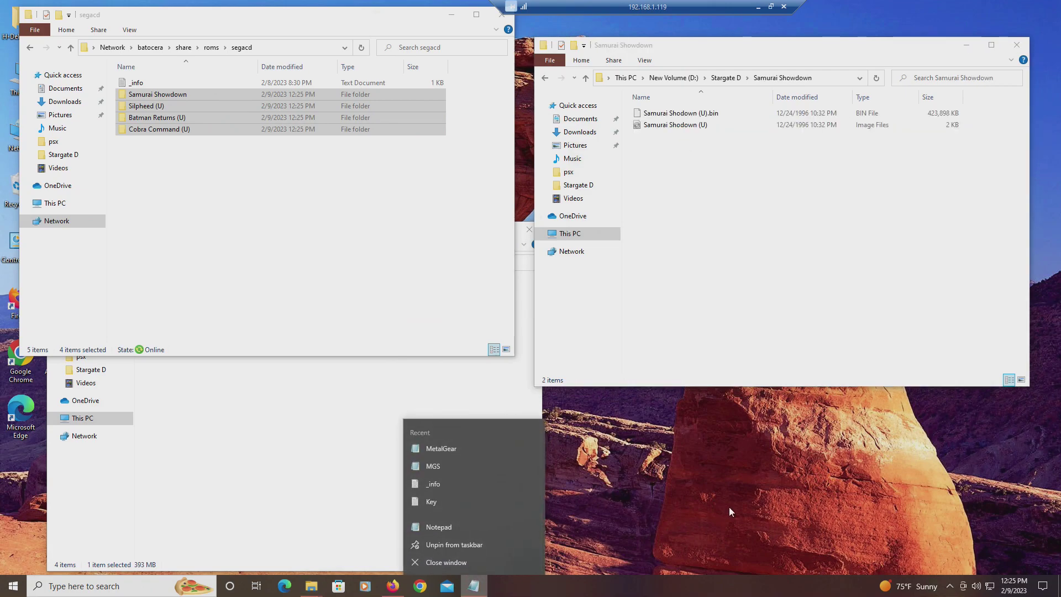
{"action": "key", "text": "Escape"}
{"action": "left_click", "coordinate": [111, 586]}
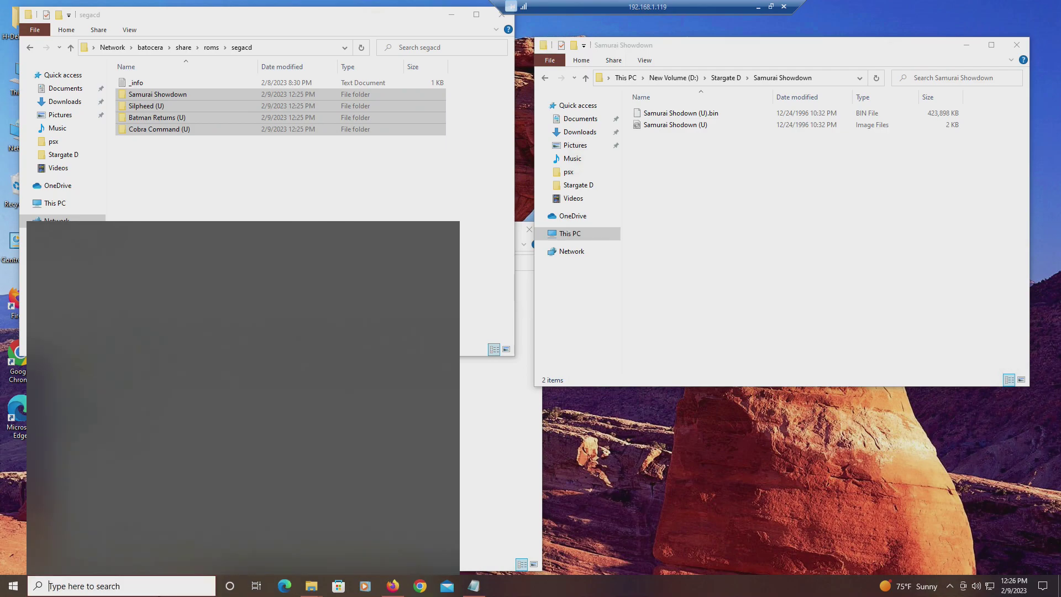
{"action": "type", "text": "note"}
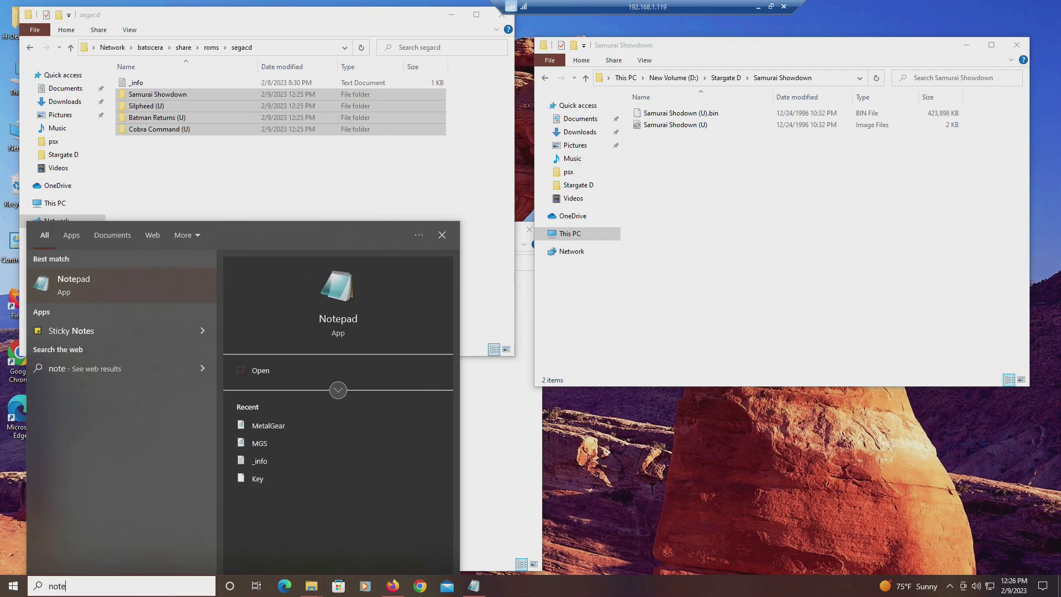
{"action": "type", "text": "pad"}
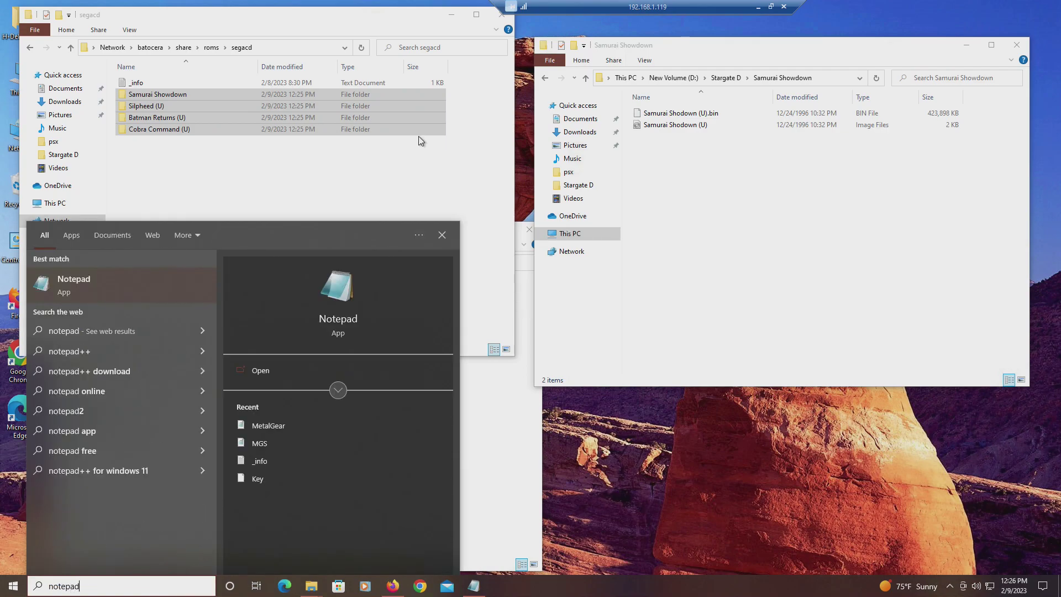
{"action": "left_click", "coordinate": [74, 283]}
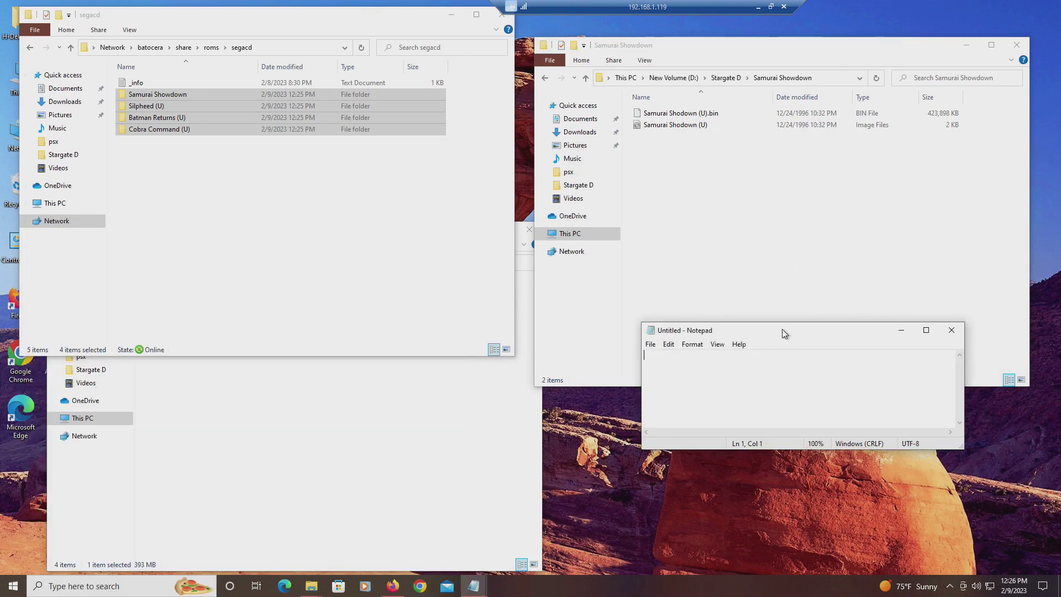
{"action": "left_click_drag", "start_coordinate": [717, 331], "coordinate": [591, 329]}
Copy the Samurai Shodown (U) cue file's name into Notepad and add the .cue extension.
{"action": "left_click", "coordinate": [718, 116]}
{"action": "left_click", "coordinate": [715, 126]}
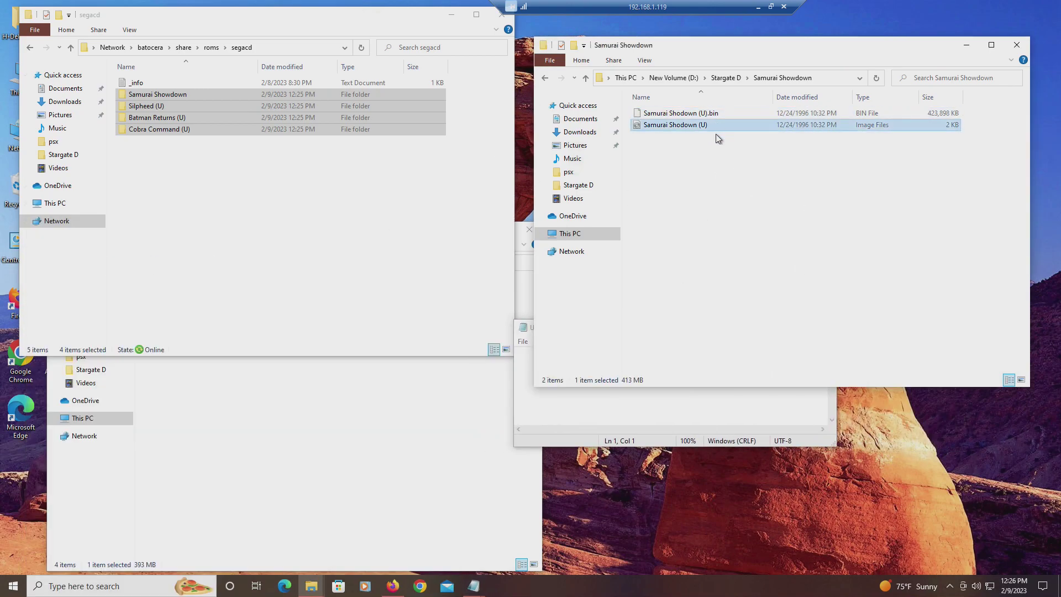
{"action": "key", "text": "F2"}
{"action": "key", "text": "ctrl+c"}
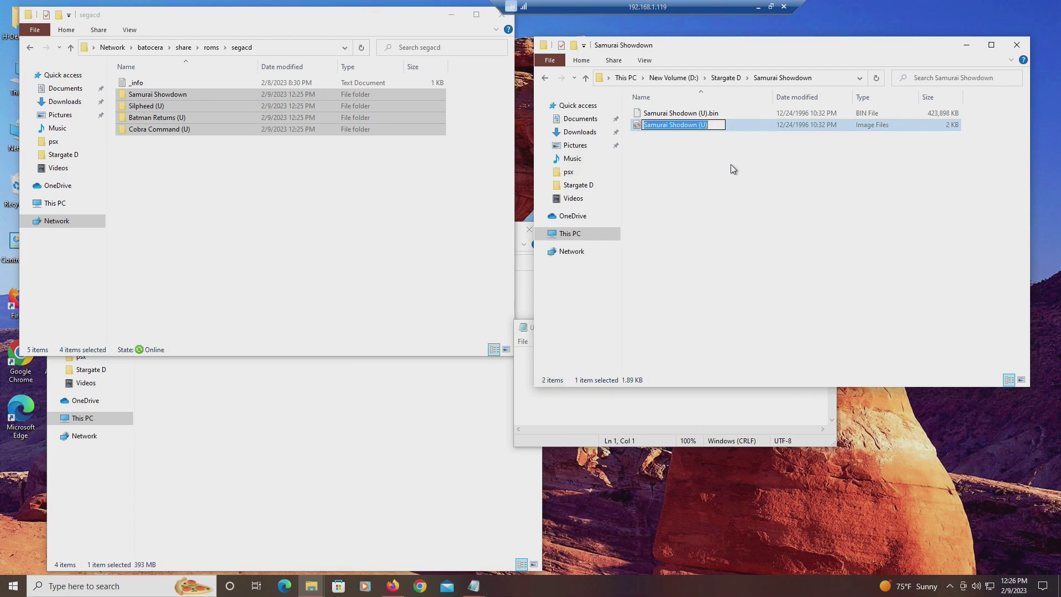
{"action": "left_click", "coordinate": [688, 394]}
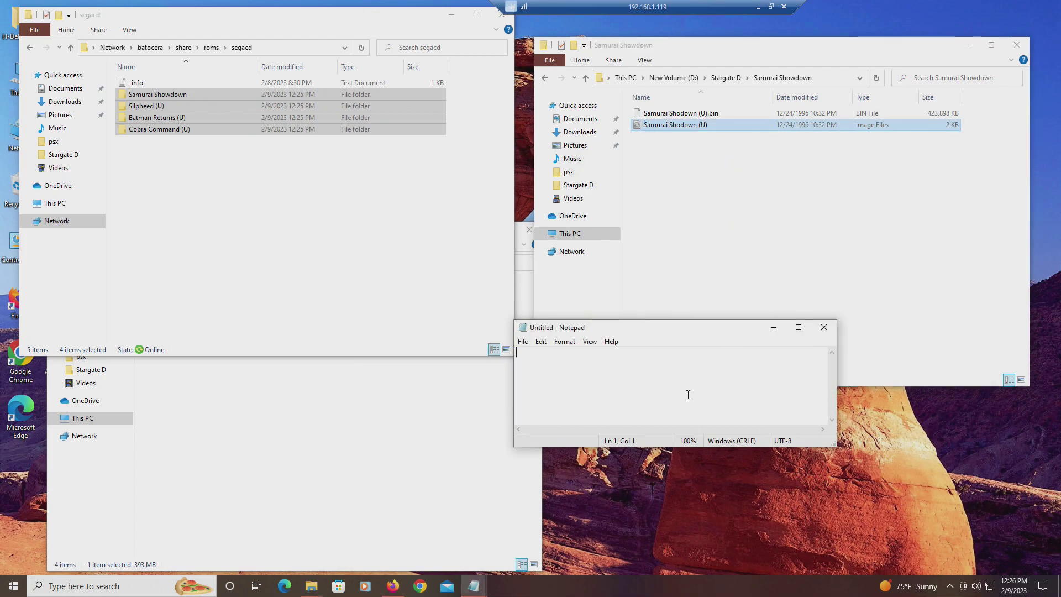
{"action": "key", "text": "ctrl+v"}
{"action": "type", "text": ".cue"}
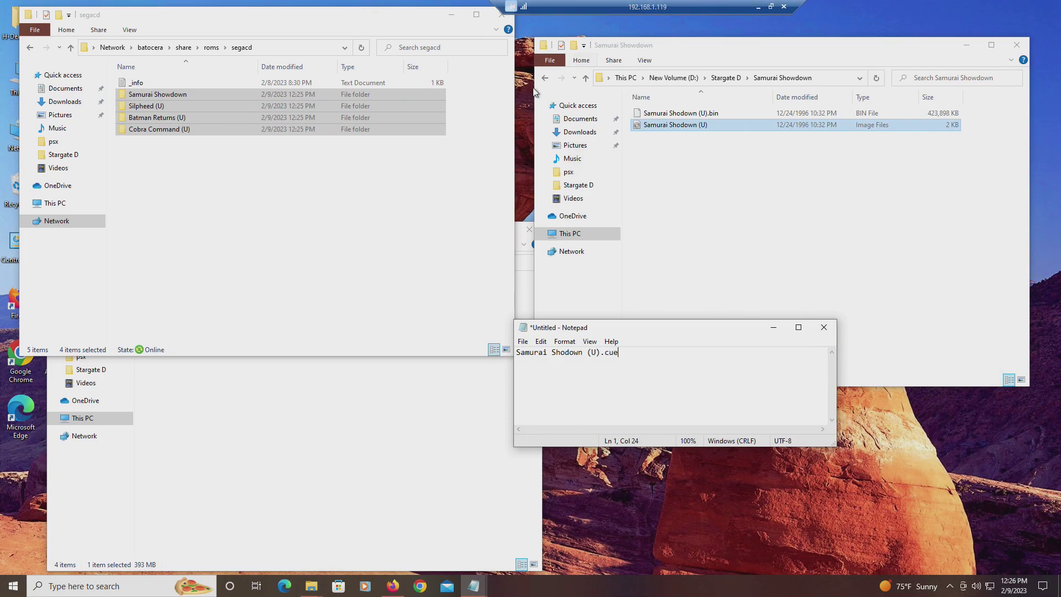
Confirm in the cue file's Properties that its type is .cue, then minimize the folder window.
{"action": "right_click", "coordinate": [651, 124]}
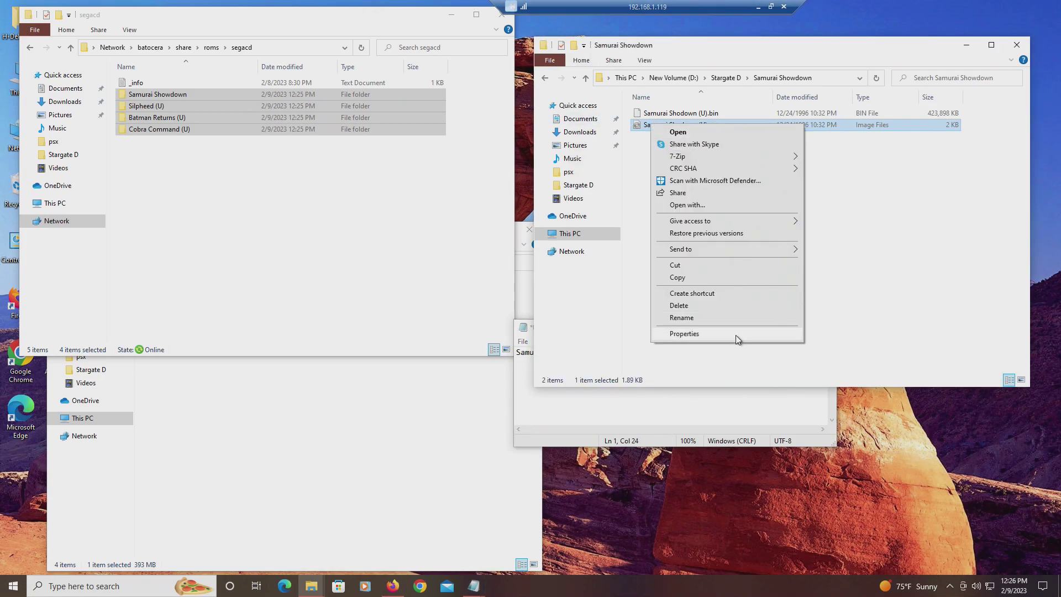
{"action": "left_click", "coordinate": [736, 334]}
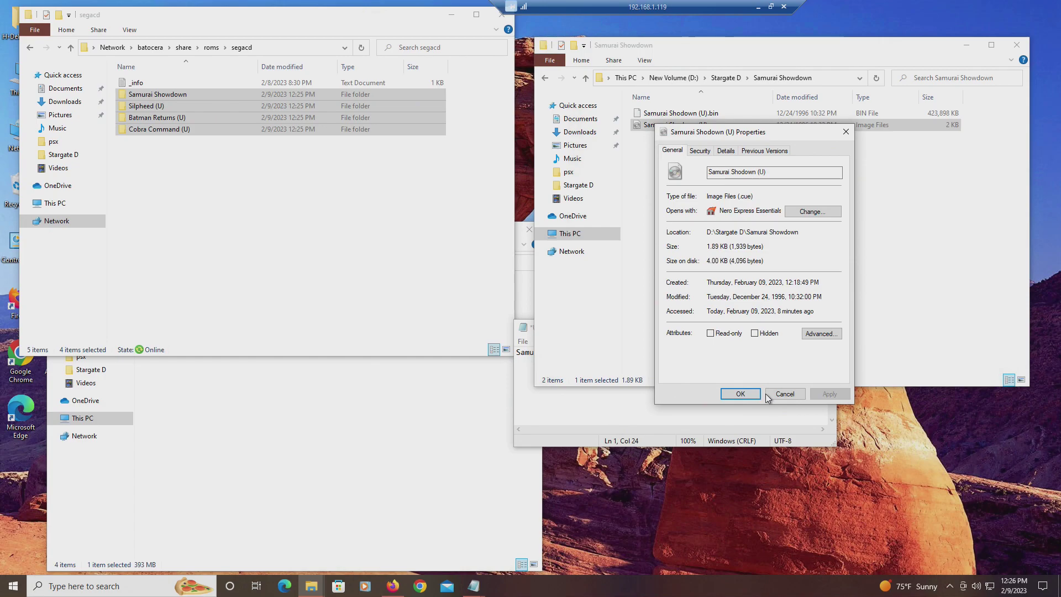
{"action": "double_click", "coordinate": [751, 199]}
{"action": "left_click", "coordinate": [785, 394]}
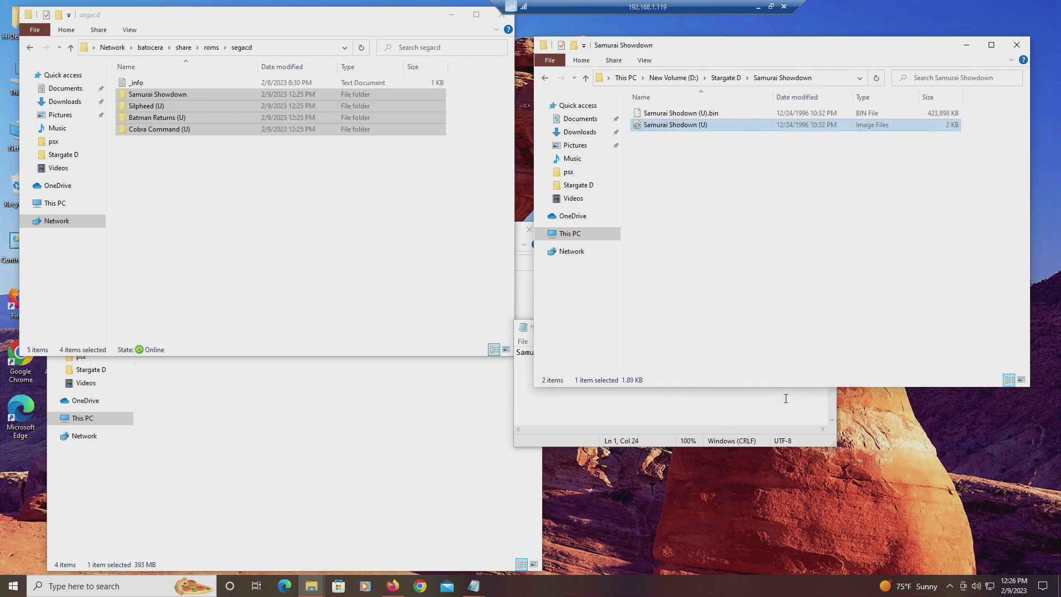
{"action": "left_click", "coordinate": [966, 45]}
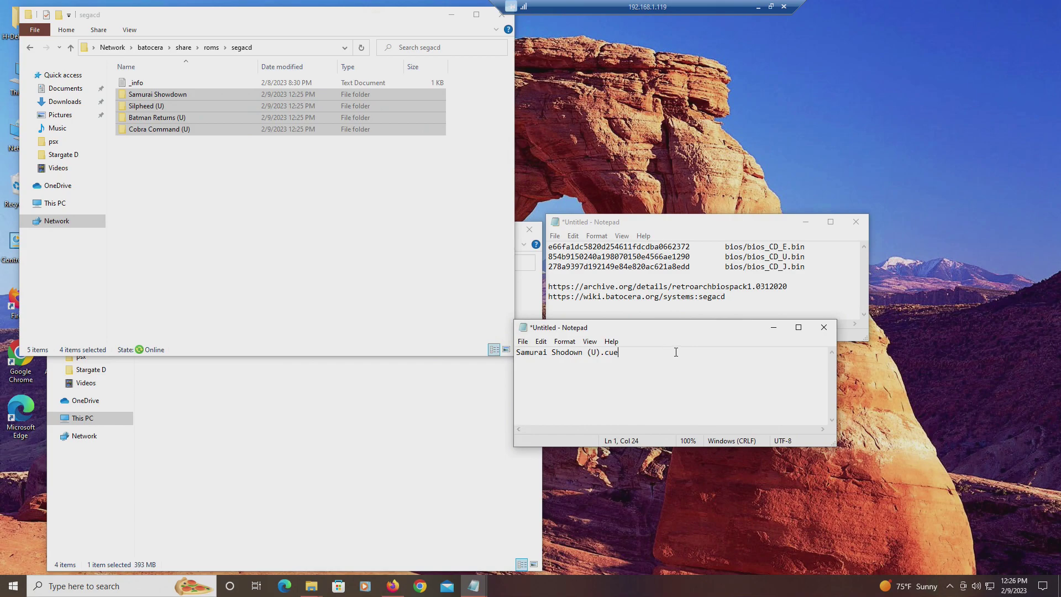